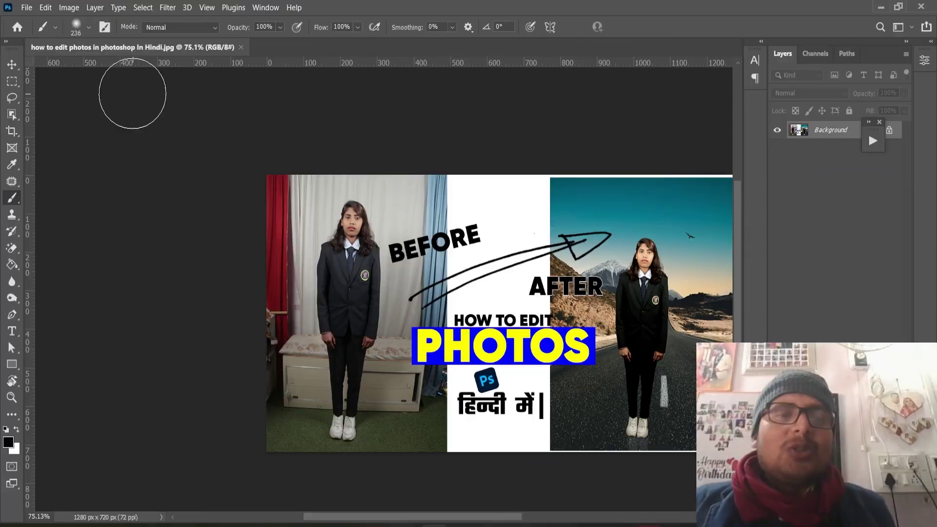
Open the IMG_5575 photo from the Desktop.
click(24, 7)
click(29, 28)
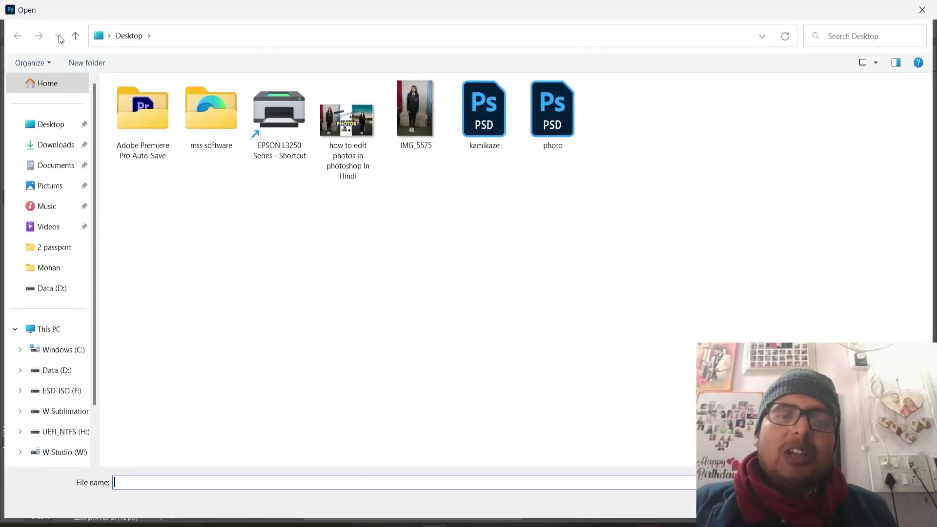
click(398, 111)
double_click(398, 111)
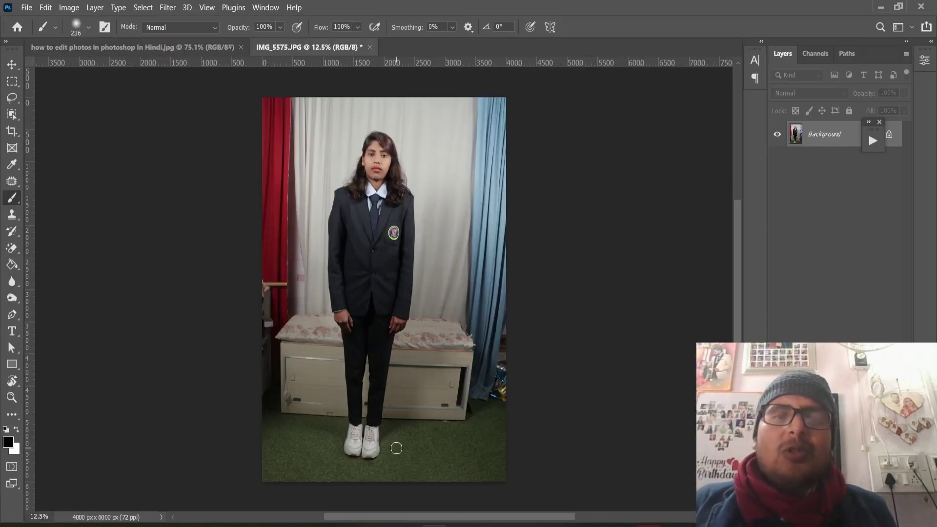
Close the before-and-after thumbnail document, leaving IMG_5575 as the only document.
click(140, 47)
scroll(512, 191, up, 5)
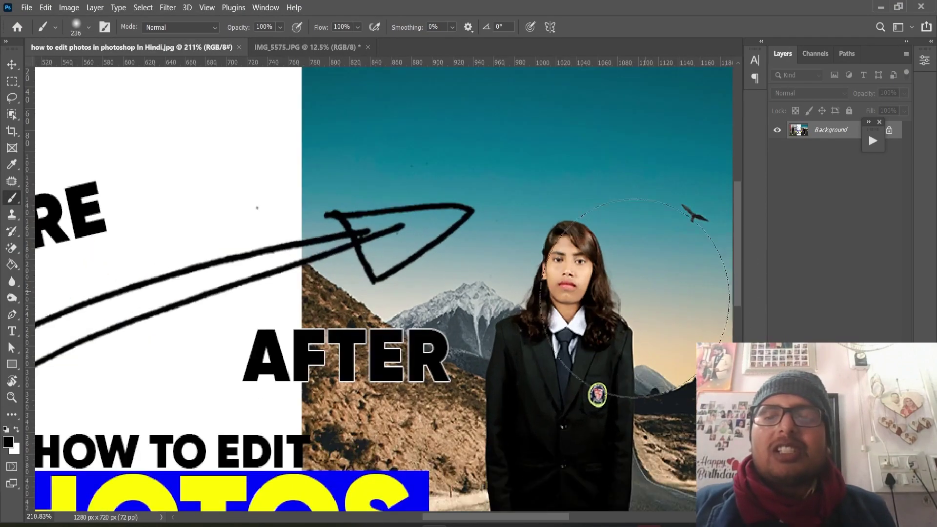
scroll(511, 191, down, 2)
scroll(508, 188, down, 2)
scroll(505, 186, down, 2)
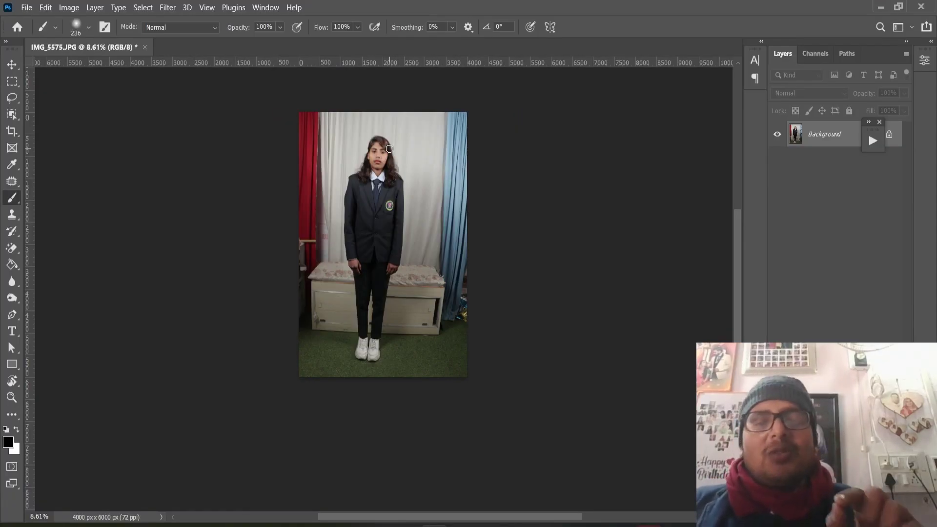
Duplicate the photo to Layer 1 and curve its midtones from input 102 up to 126.
scroll(390, 149, up, 5)
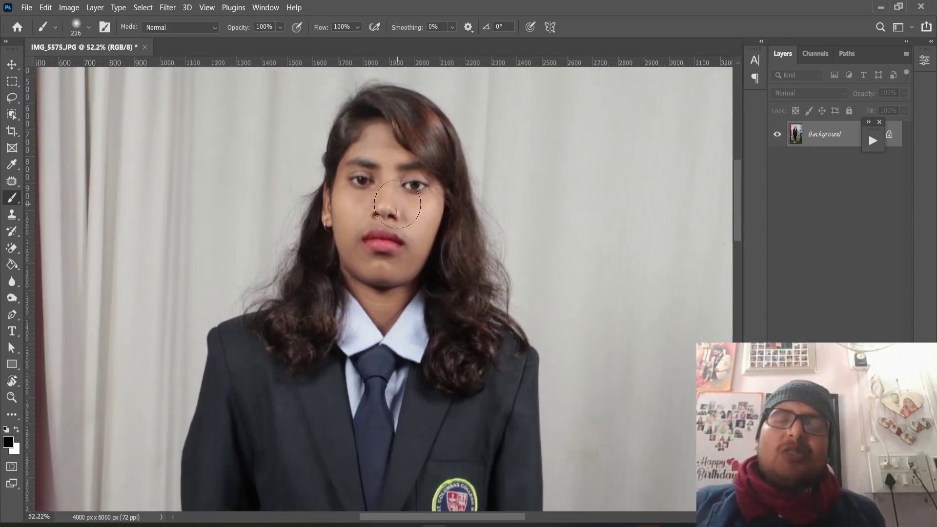
key(ctrl+j)
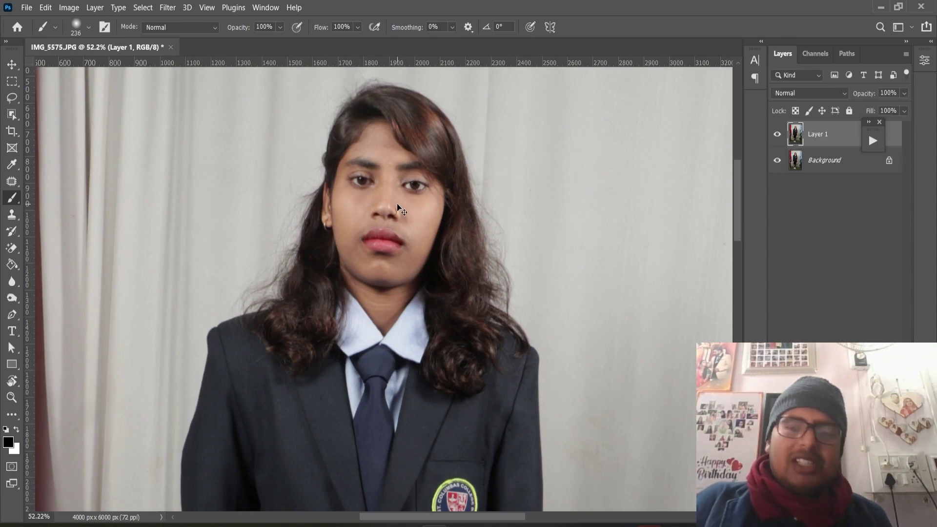
key(ctrl+m)
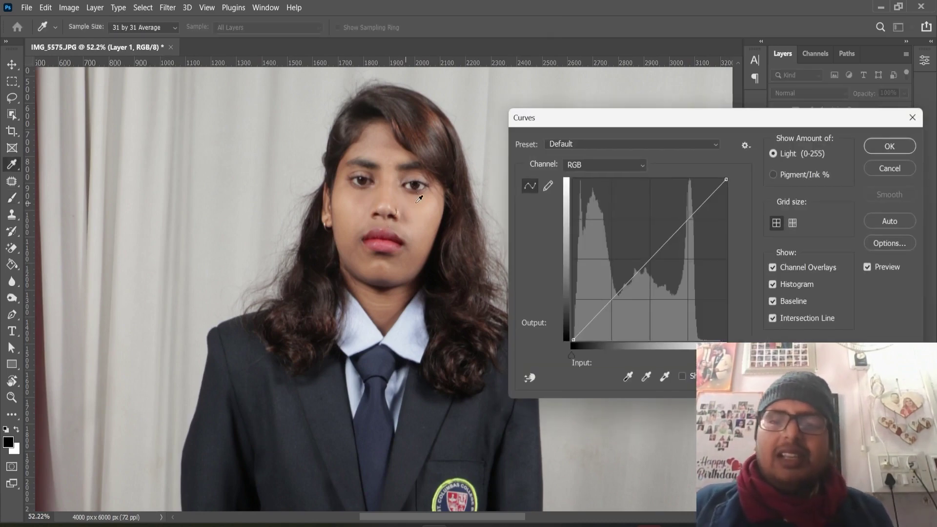
drag(642, 264, 634, 261)
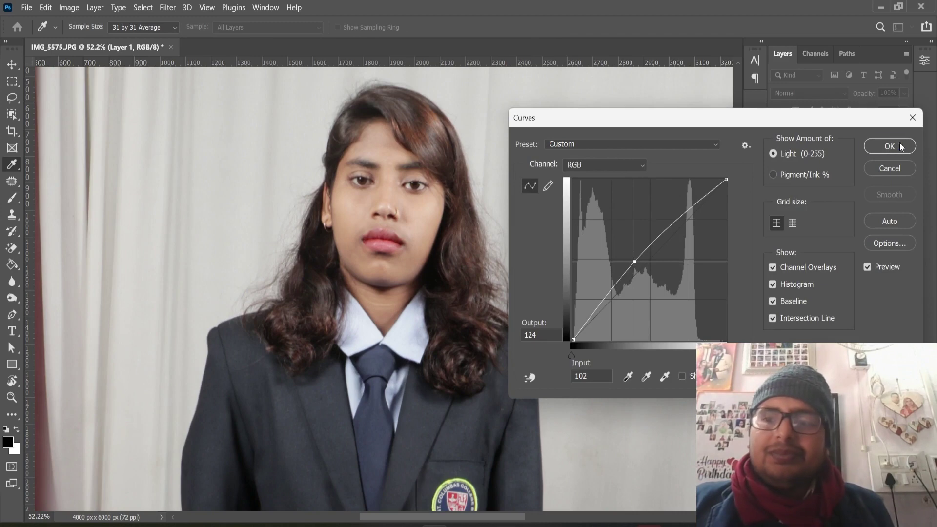
click(901, 147)
Toggle Layer 1's visibility to compare the brightened version with the original.
key(b)
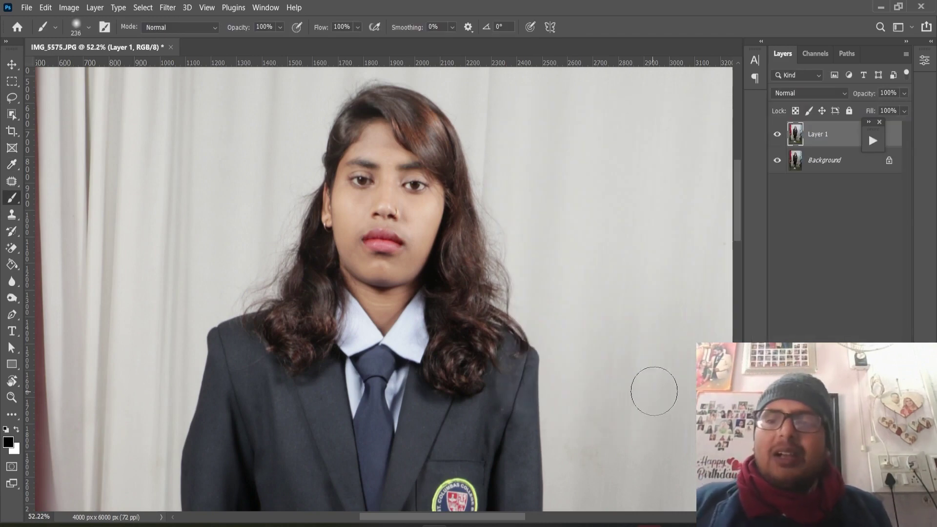
click(777, 135)
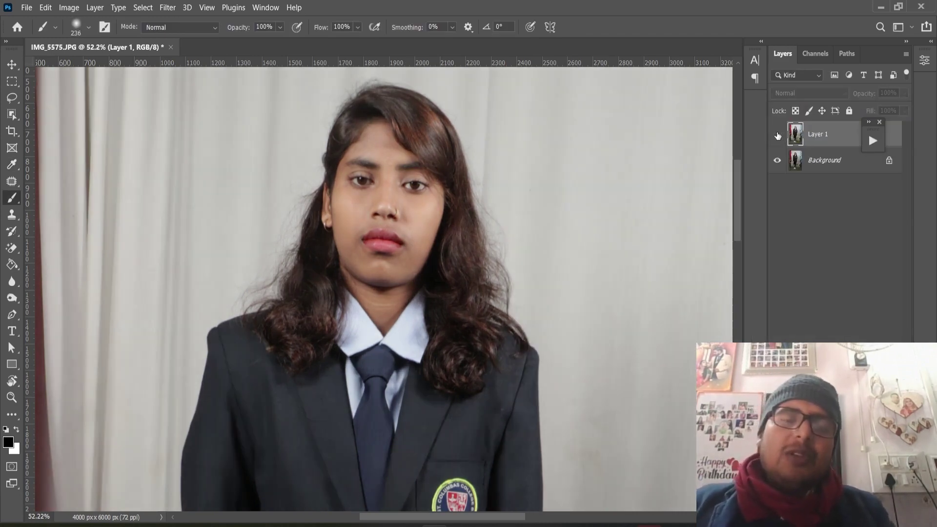
click(777, 135)
click(778, 134)
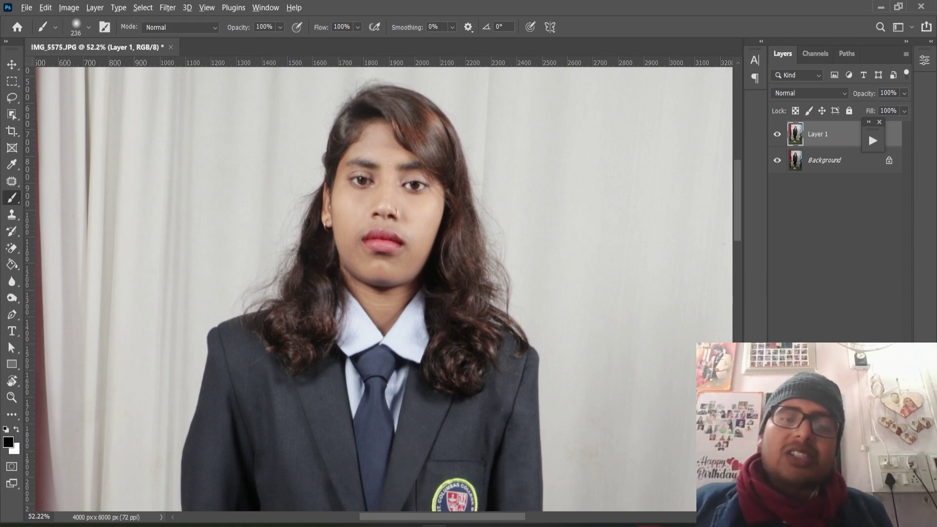
Give Layer 1 a black mask, paint white over the girl, and merge into Background.
alt+click(825, 503)
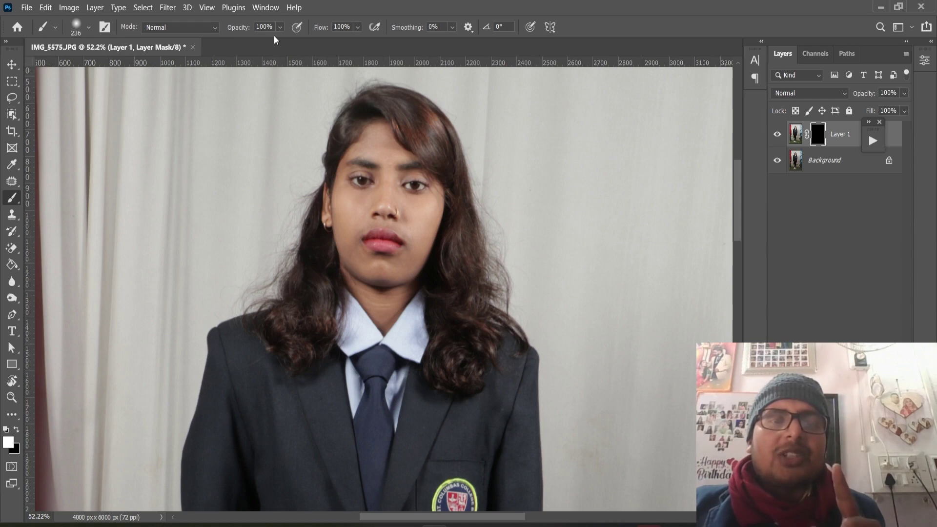
alt+scroll(439, 291, down, 3)
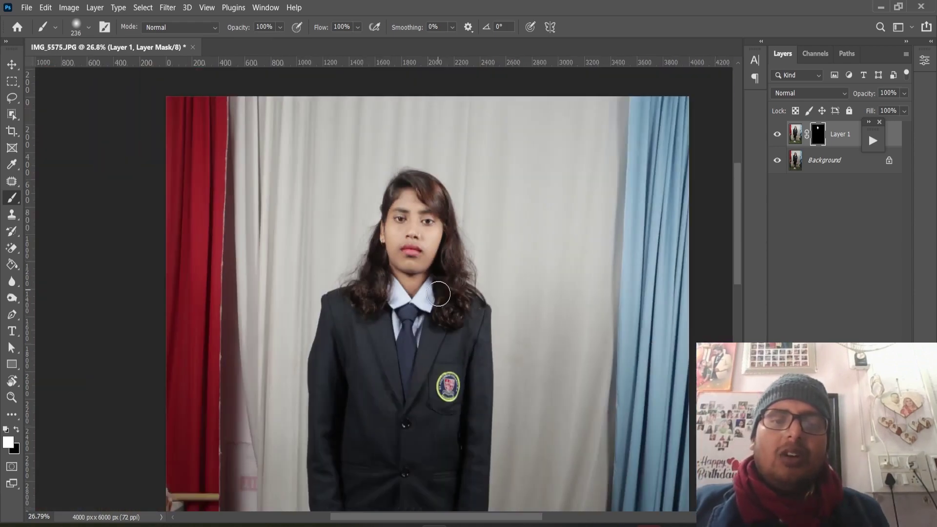
scroll(395, 265, down, 5)
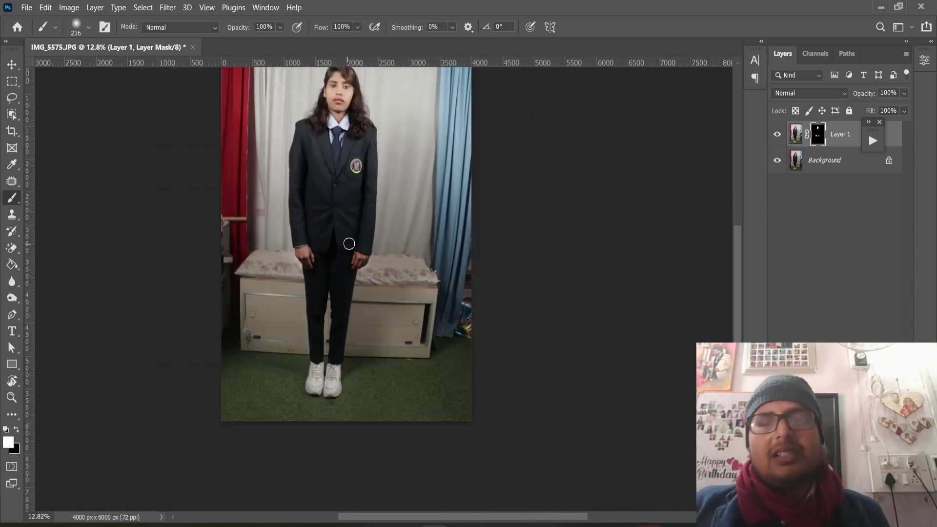
alt+scroll(344, 248, down, 3)
alt+scroll(412, 201, up, 3)
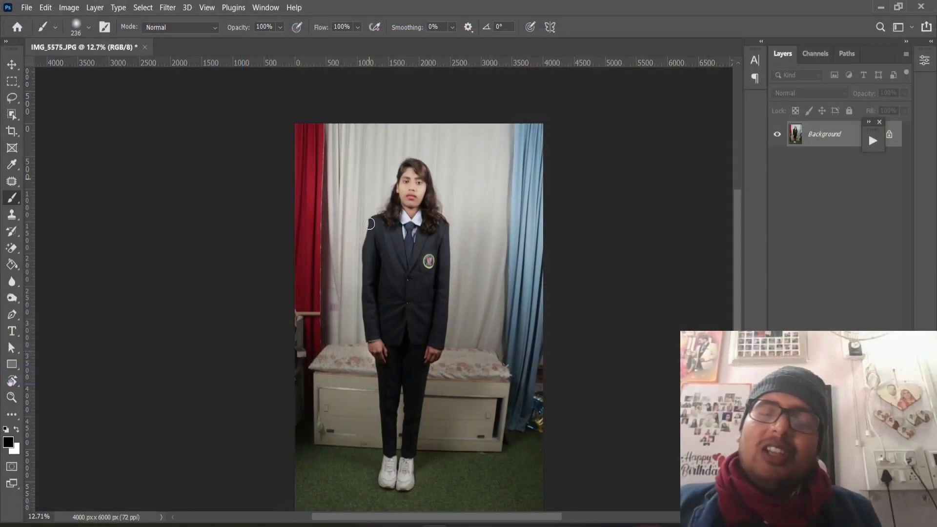
Duplicate the photo to Layer 1 and lower the Reds Black slider in Selective Color.
scroll(428, 178, up, 2)
scroll(428, 177, up, 2)
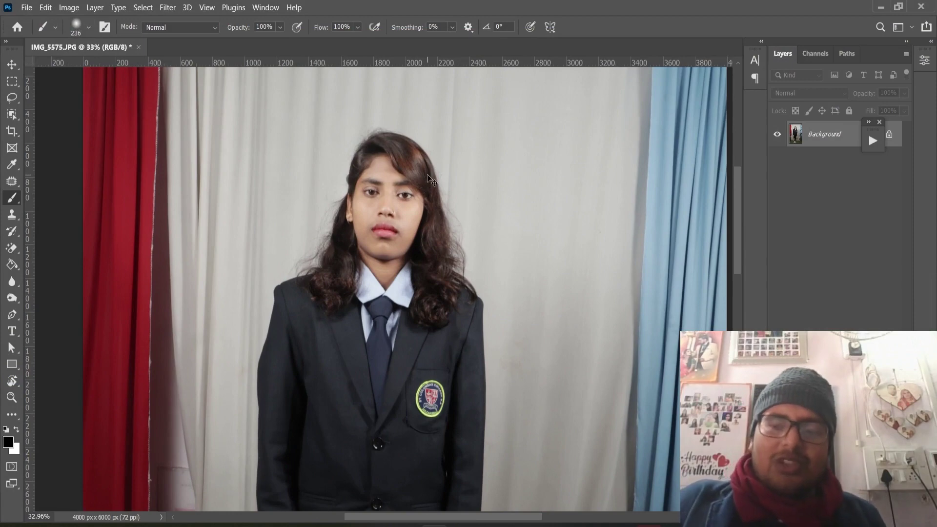
key(ctrl+j)
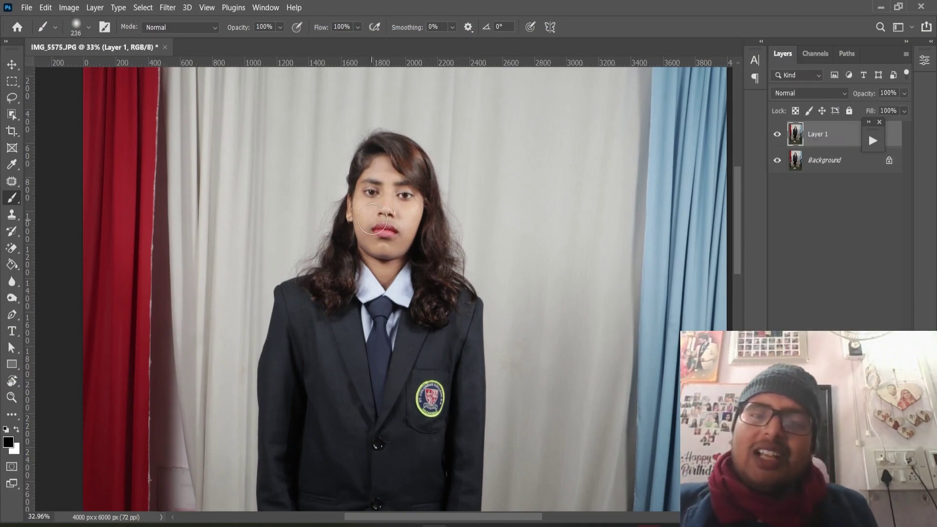
scroll(373, 220, up, 3)
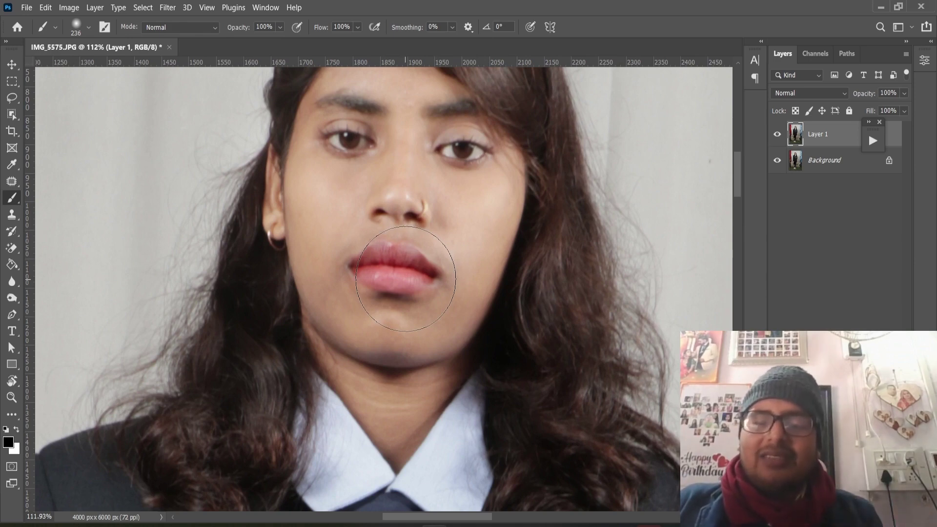
scroll(406, 279, down, 2)
scroll(405, 279, down, 1)
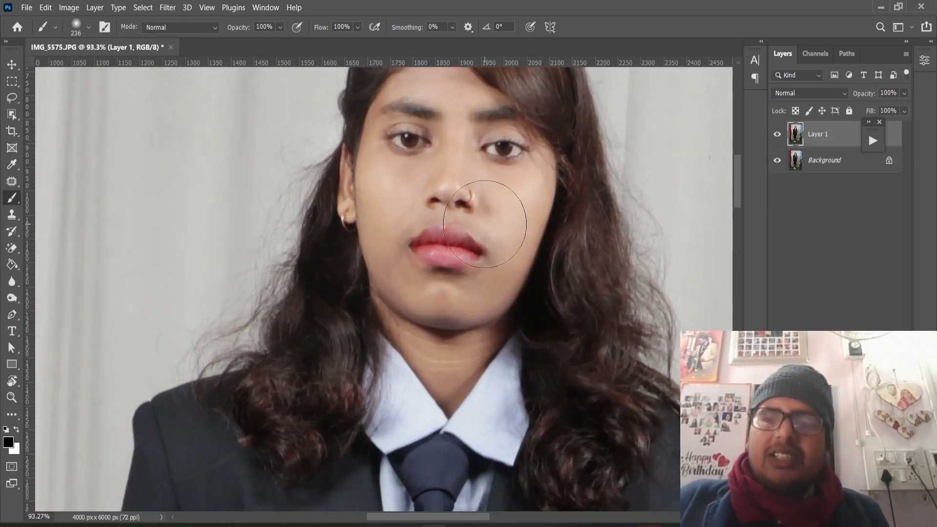
drag(485, 225, 462, 298)
click(69, 8)
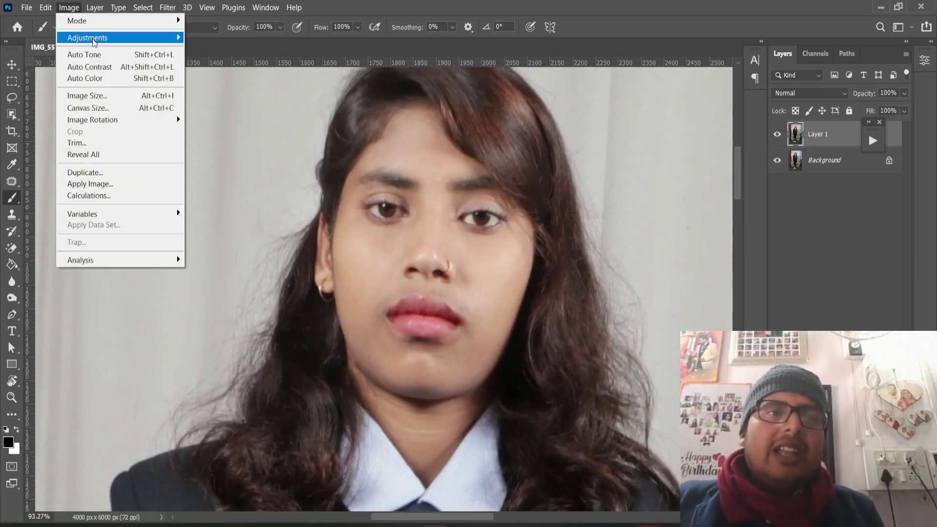
mouse_move(87, 37)
click(247, 226)
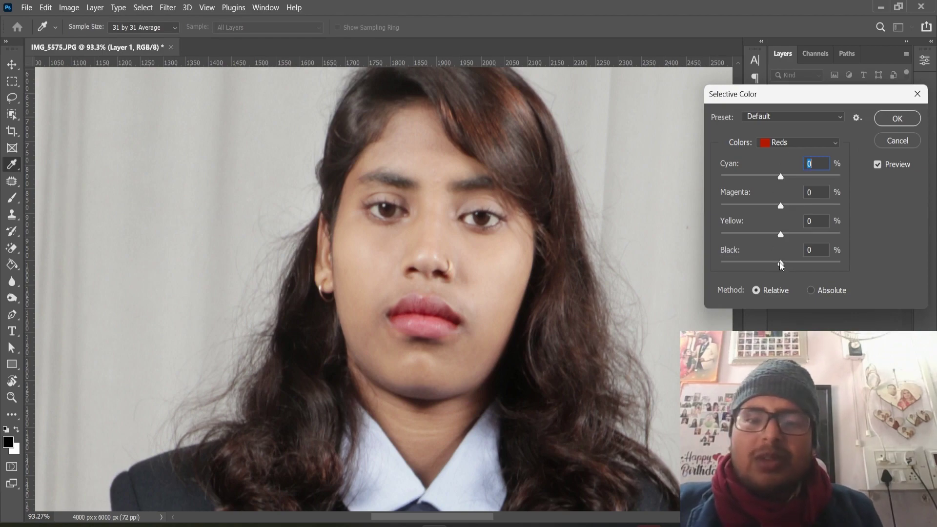
drag(780, 262, 772, 265)
key(Return)
Fit the photo in view, zoom in, and merge Layer 1 down into Background.
key(b)
key(ctrl+0)
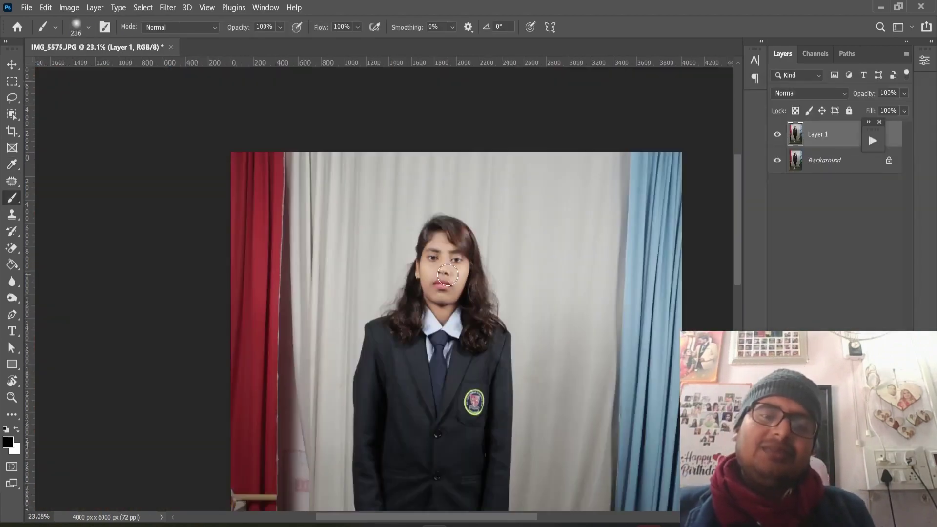
scroll(547, 341, up, 3)
key(ctrl+shift+e)
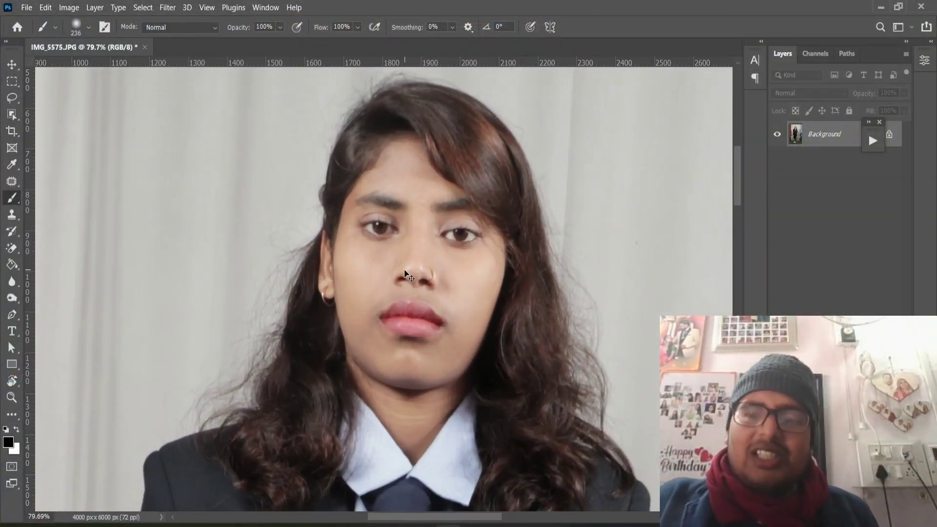
Duplicate the photo and apply Imagenomic Portraiture 3 with the Smoothing: Normal preset.
key(ctrl+j)
click(168, 7)
mouse_move(189, 284)
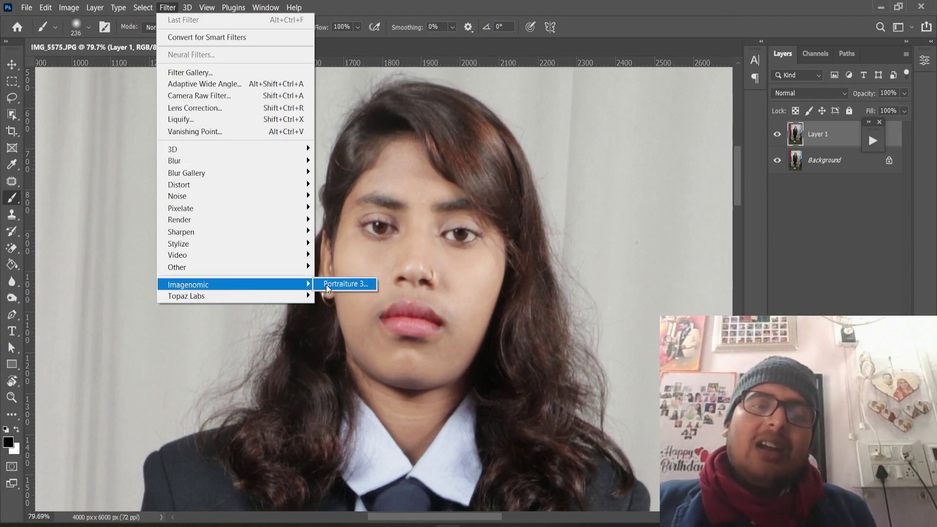
click(328, 283)
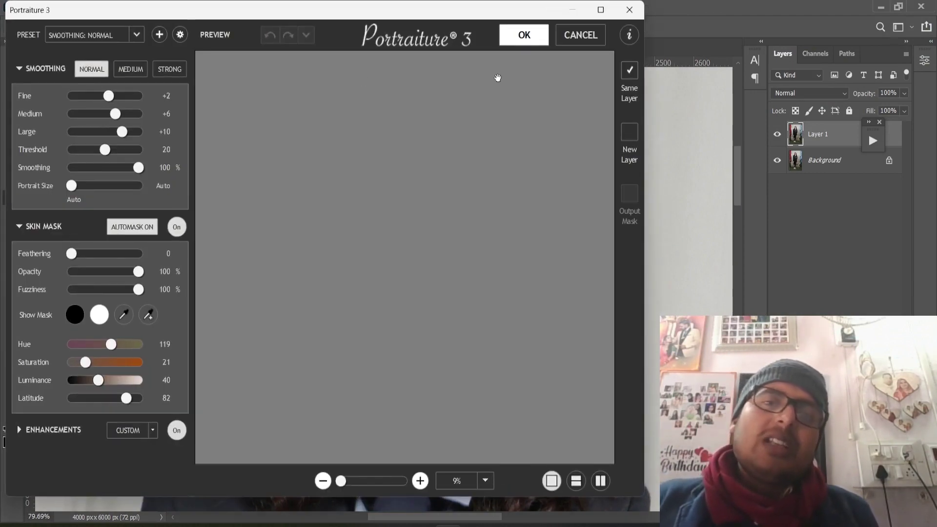
click(521, 43)
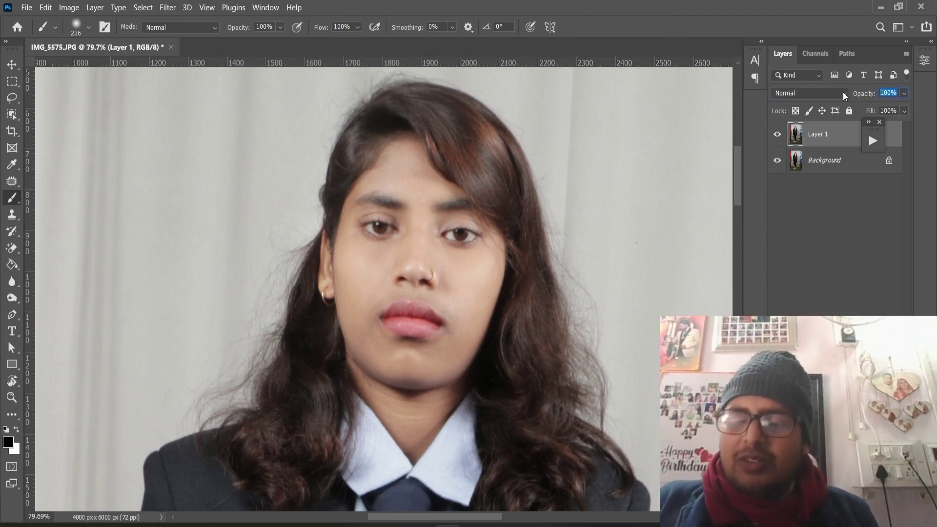
click(893, 92)
text(50)
Set Layer 1 to 50% opacity, add a layer mask, and brush it around the eyes.
key(Return)
scroll(393, 169, up, 2)
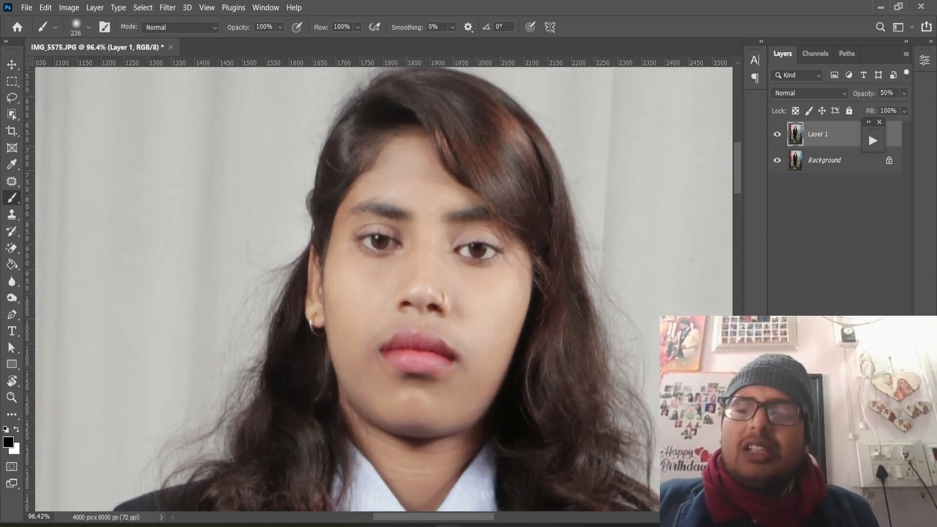
click(824, 511)
key(x)
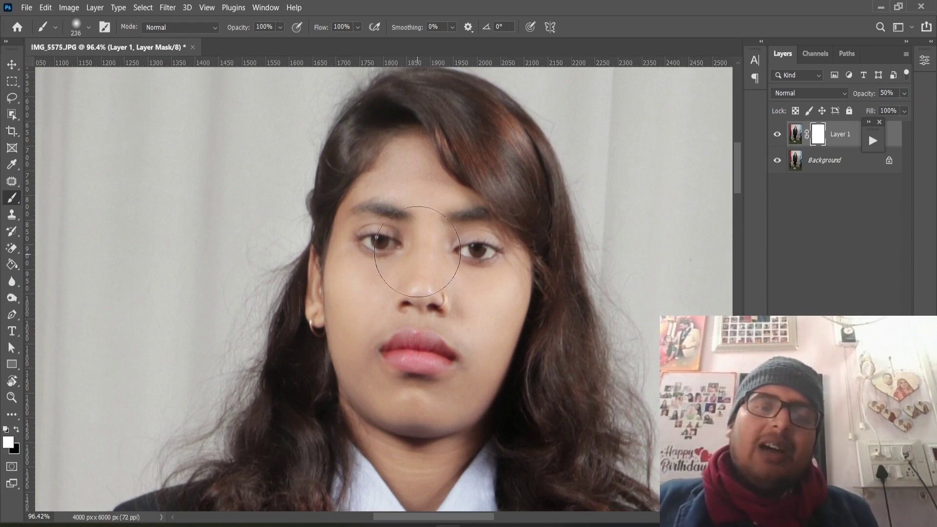
scroll(440, 259, up, 3)
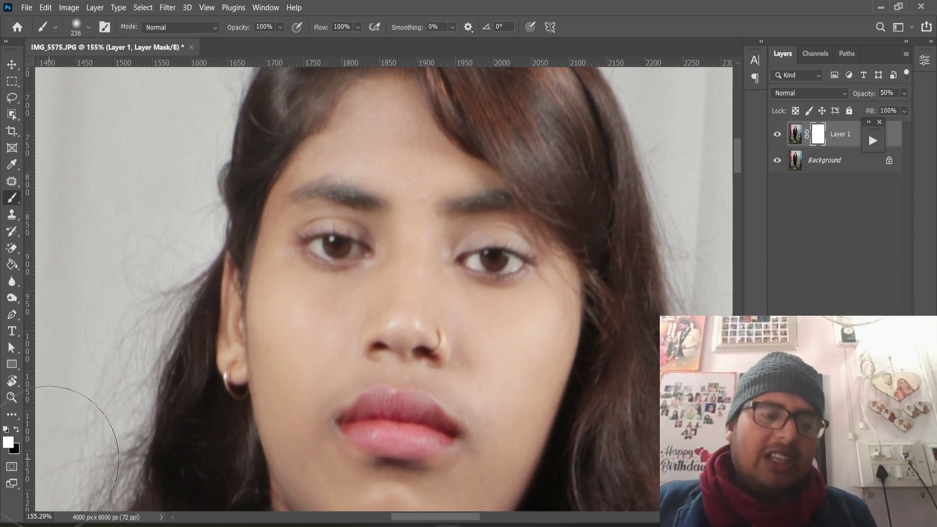
key(x)
scroll(494, 283, up, 2)
drag(537, 213, 397, 239)
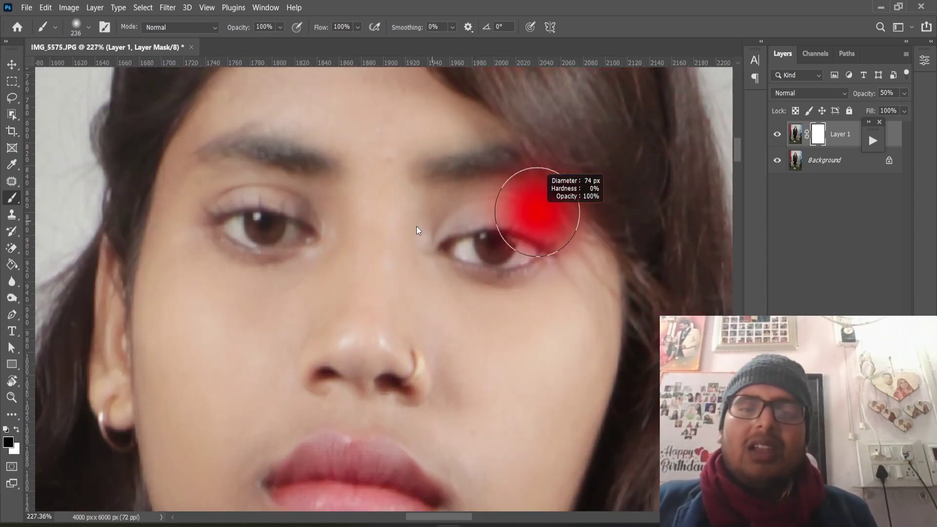
scroll(496, 243, up, 1)
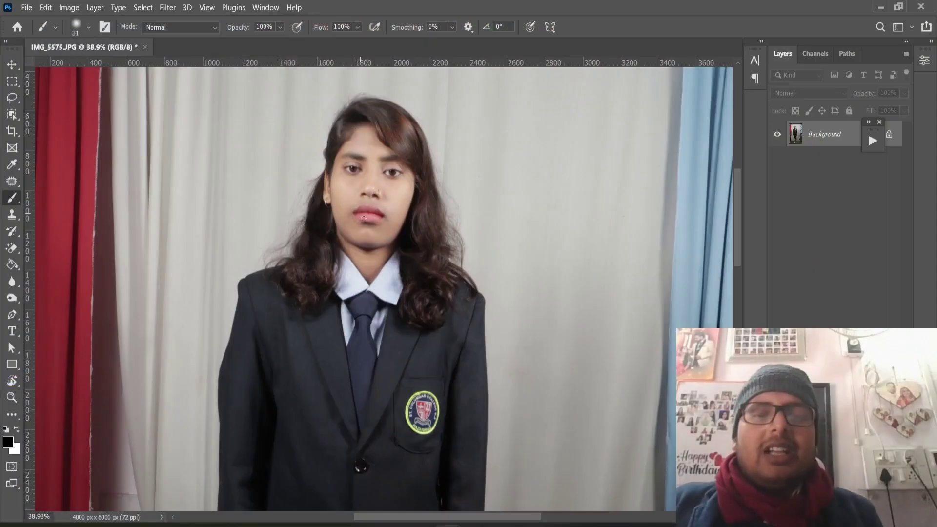
Select the girl automatically using the Object Selection tool's Select Subject.
scroll(100, 91, up, 2)
scroll(100, 91, up, 1)
click(13, 116)
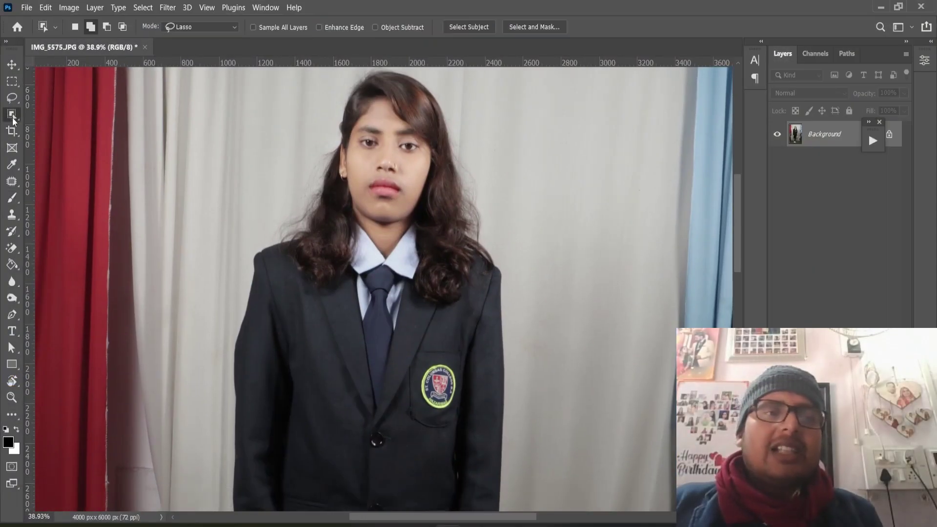
click(468, 27)
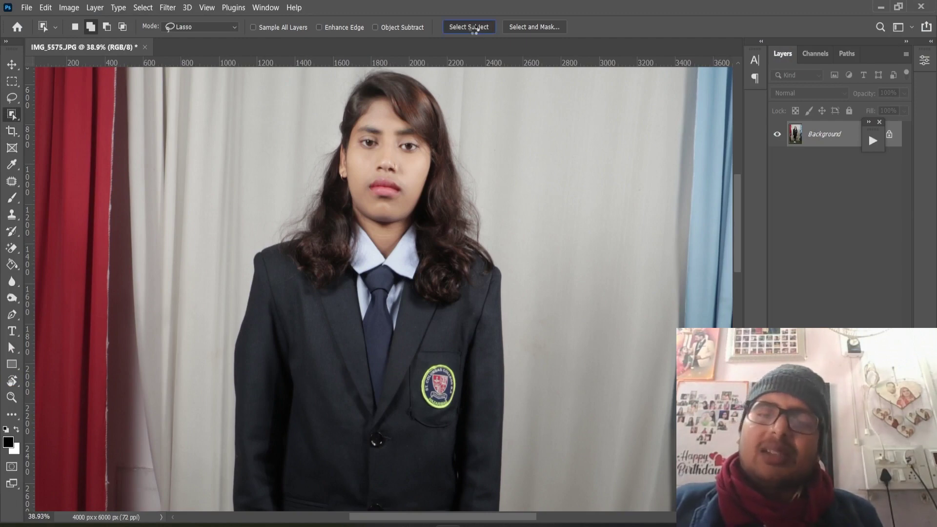
Refine the girl's selection in Select and Mask and output it as a masked layer copy.
scroll(407, 233, down, 3)
scroll(408, 233, up, 1)
mouse_move(407, 232)
mouse_down()
mouse_move(416, 184)
mouse_move(435, 305)
mouse_up()
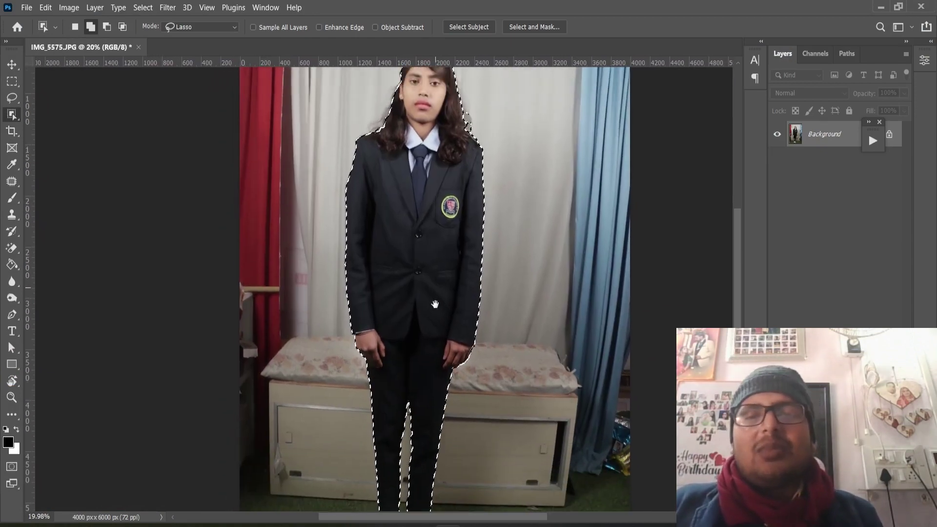
click(538, 27)
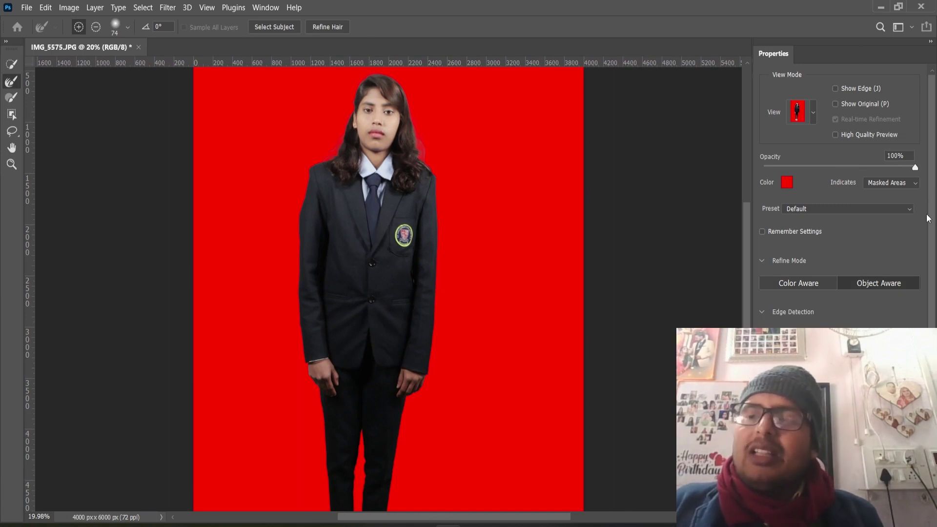
scroll(933, 187, down, 5)
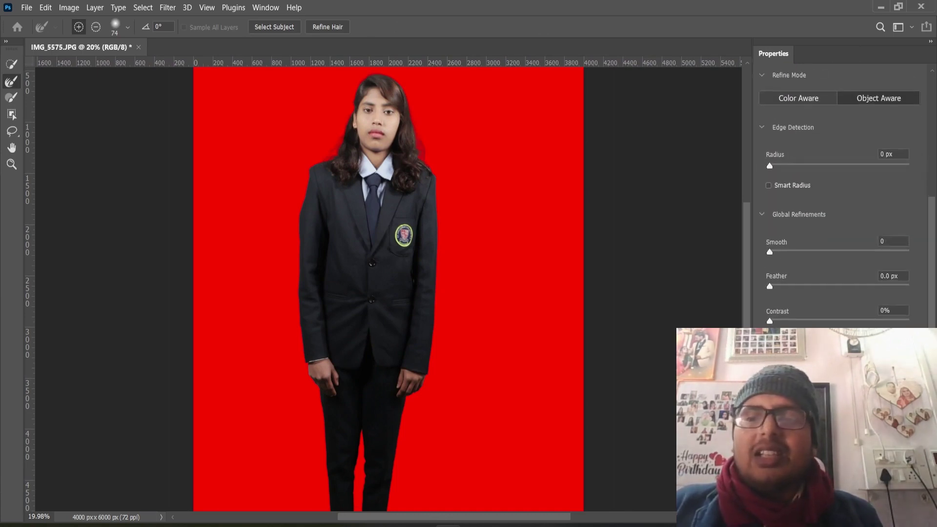
key(Return)
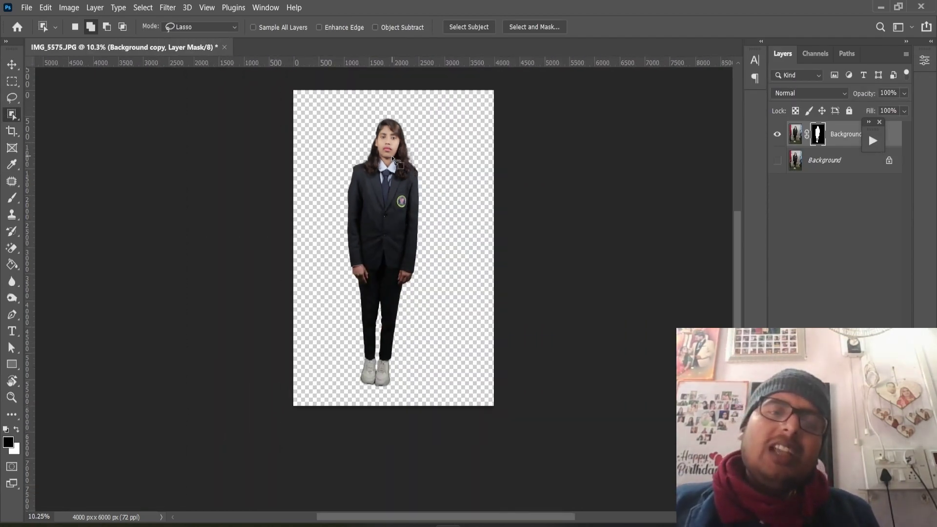
Switch from Photoshop to a new Google tab in Chrome.
scroll(380, 130, up, 1)
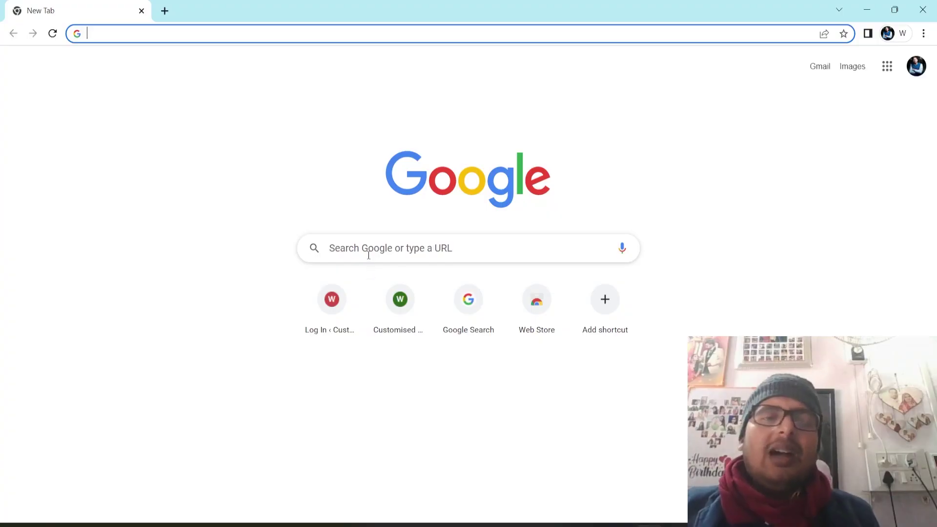
Search Google for 'free stock images' and open the Unsplash result.
click(369, 250)
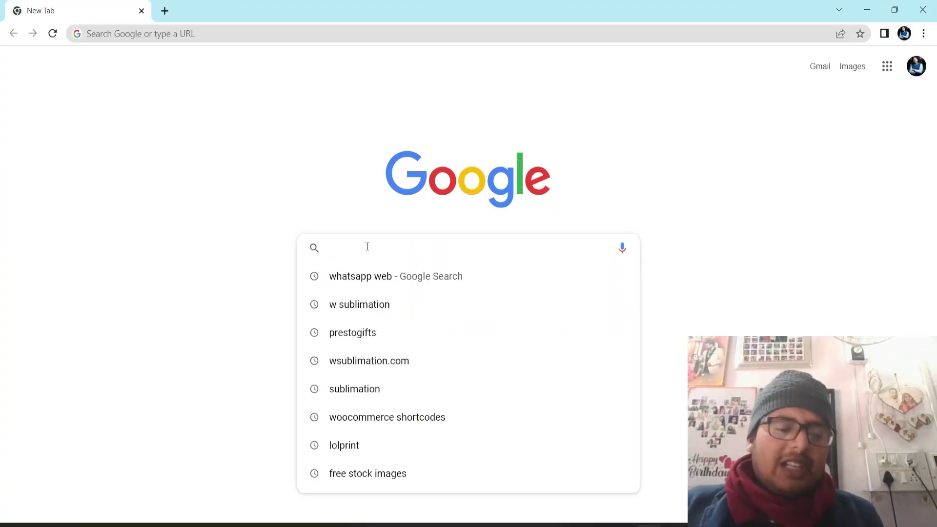
text(free st)
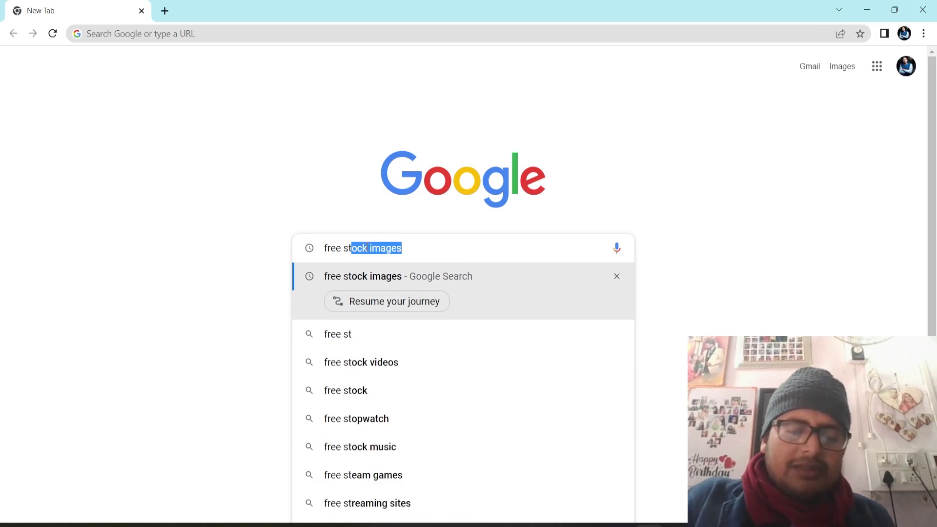
text(ock images)
key(Return)
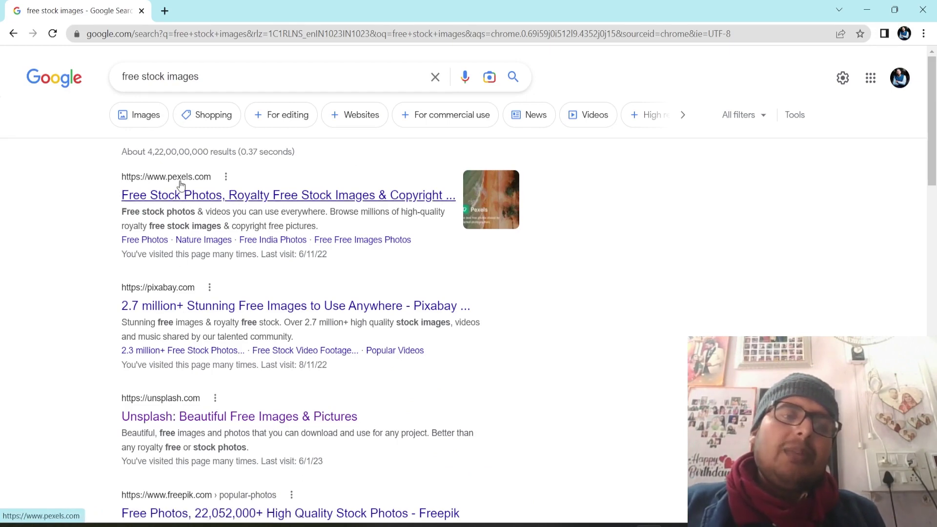
click(211, 419)
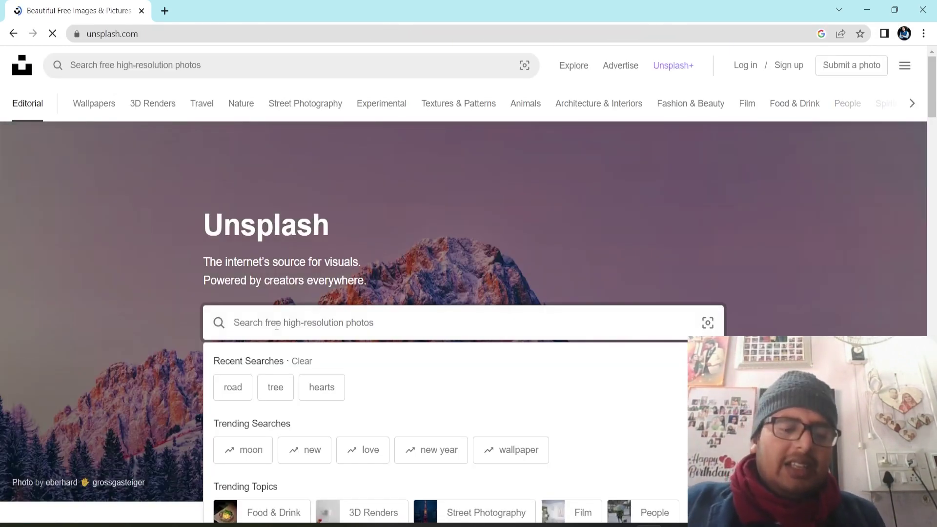
Search Unsplash for 'road' and scroll through the results.
text(r)
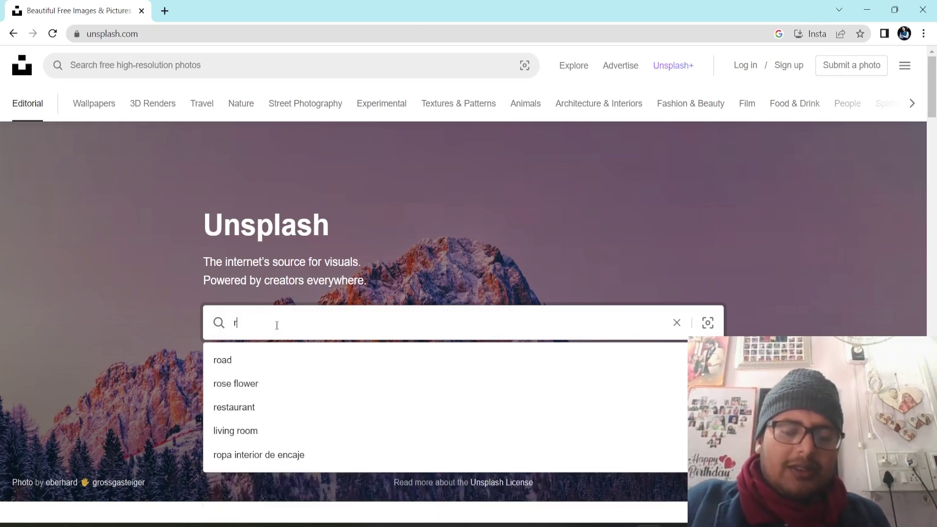
text(oad)
key(Return)
scroll(501, 333, down, 5)
scroll(501, 334, down, 5)
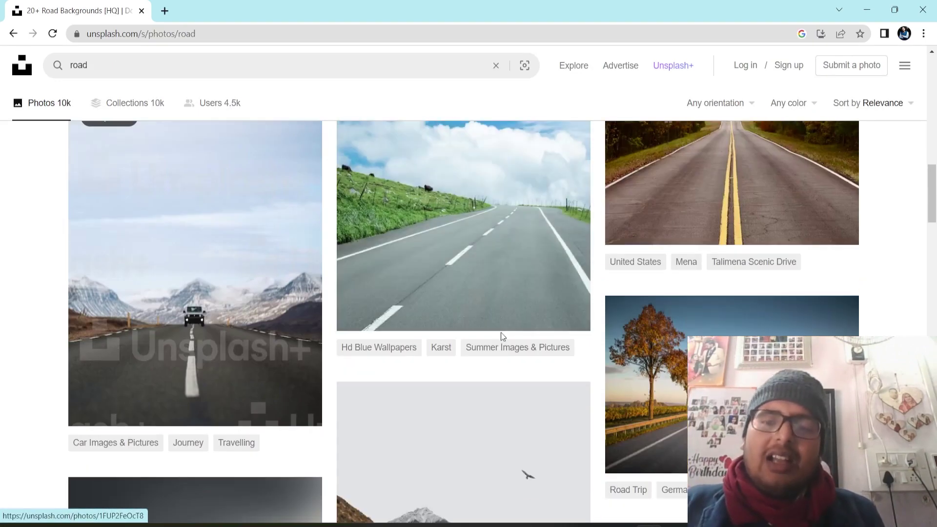
scroll(501, 334, down, 5)
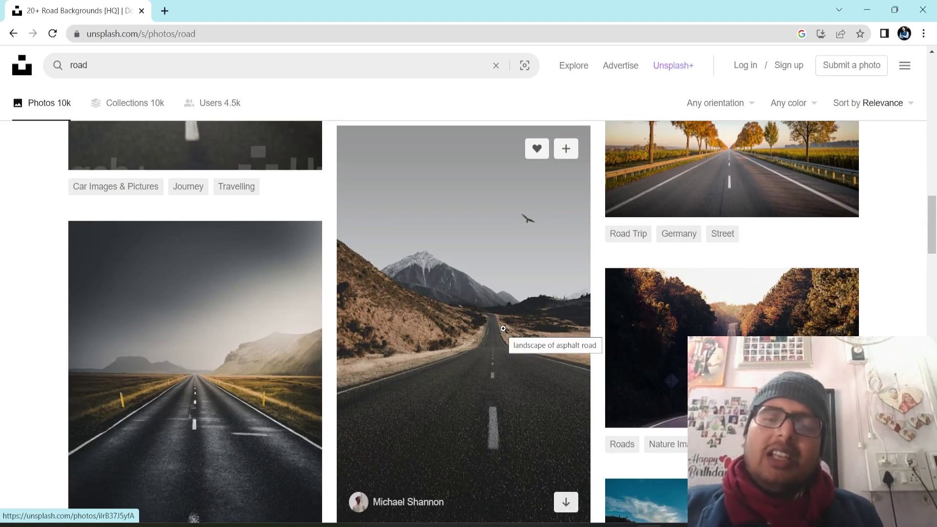
Download the mountain road photo and drag it into the Photoshop document.
click(504, 328)
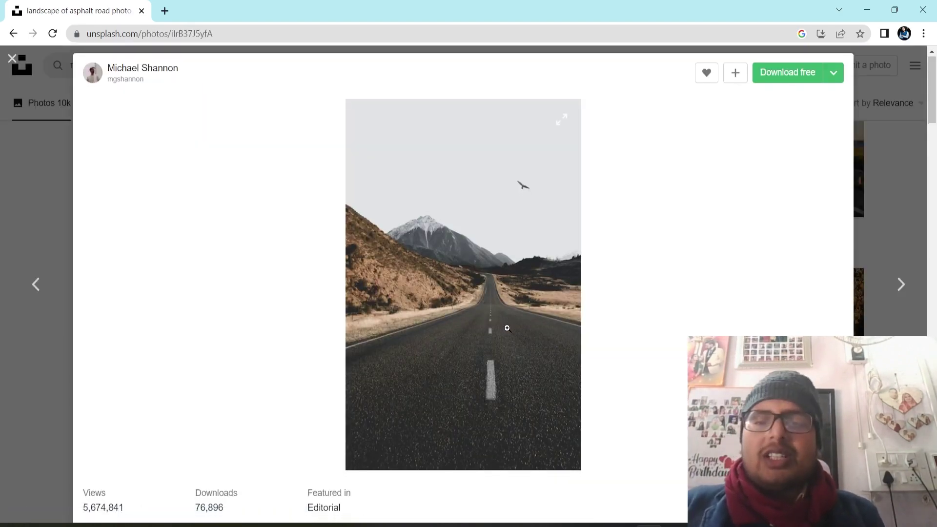
scroll(506, 328, down, 5)
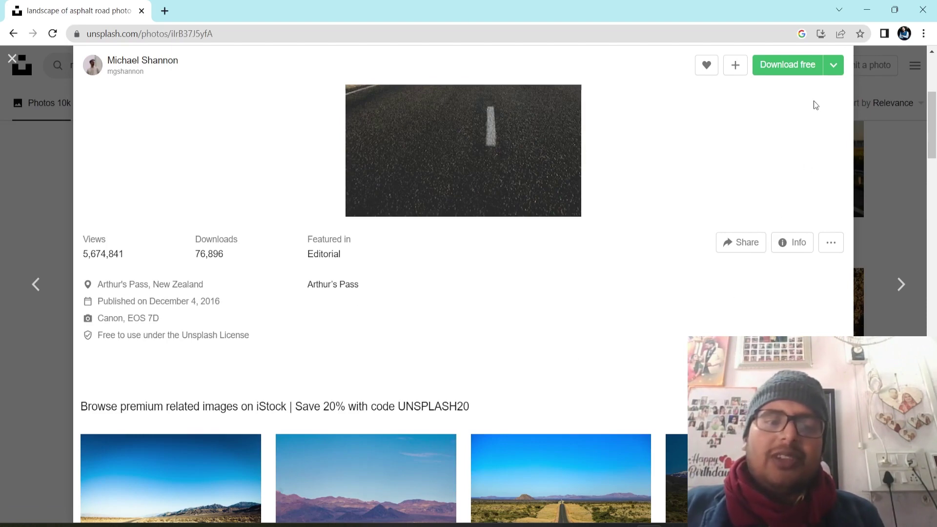
scroll(586, 266, up, 5)
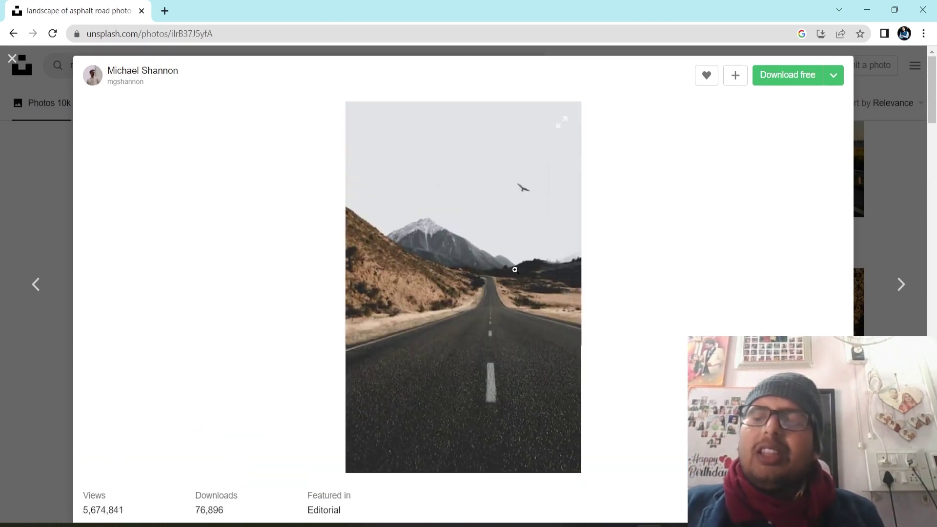
click(791, 84)
mouse_move(45, 503)
mouse_down()
mouse_move(299, 487)
mouse_move(438, 523)
mouse_move(423, 305)
mouse_up()
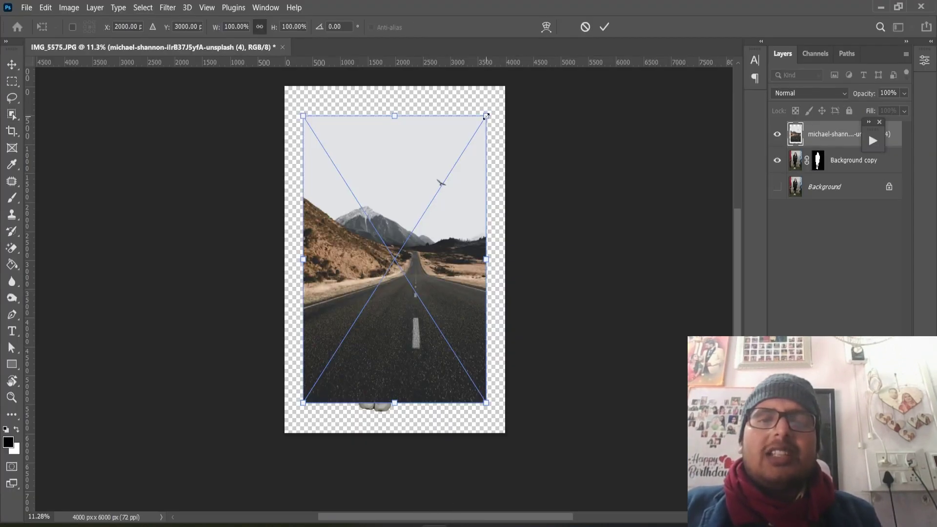
Scale the road photo to fill the canvas and move it below the girl's cutout.
drag(486, 116, 523, 63)
key(Return)
drag(834, 134, 833, 183)
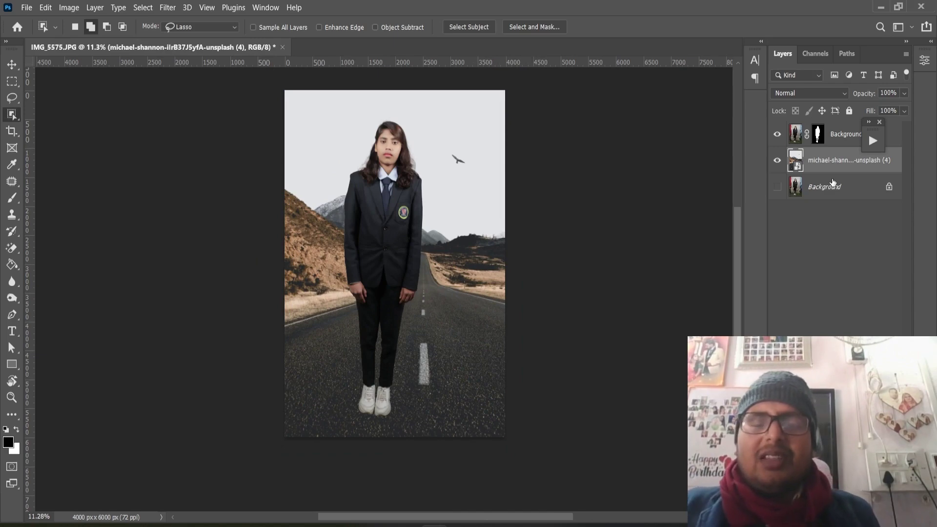
Convert the girl's Background copy layer to a smart object.
click(841, 138)
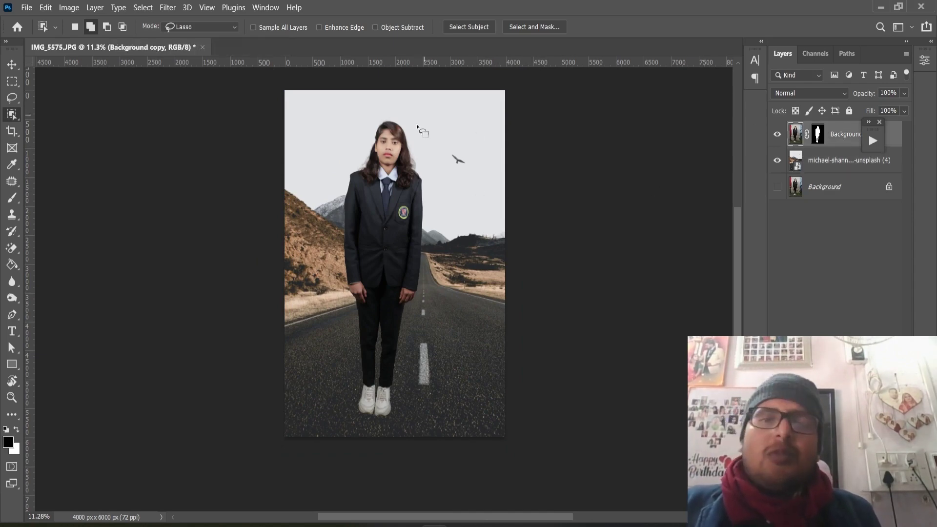
right_click(846, 137)
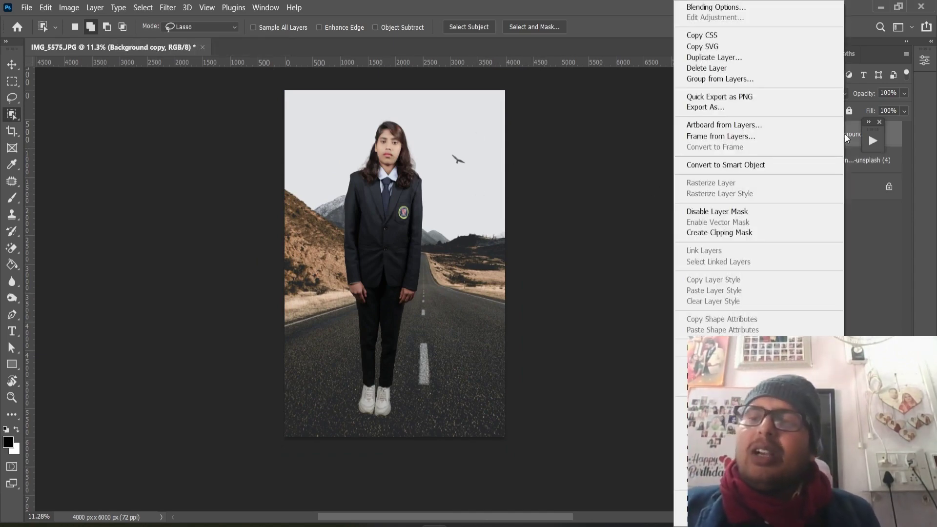
click(730, 165)
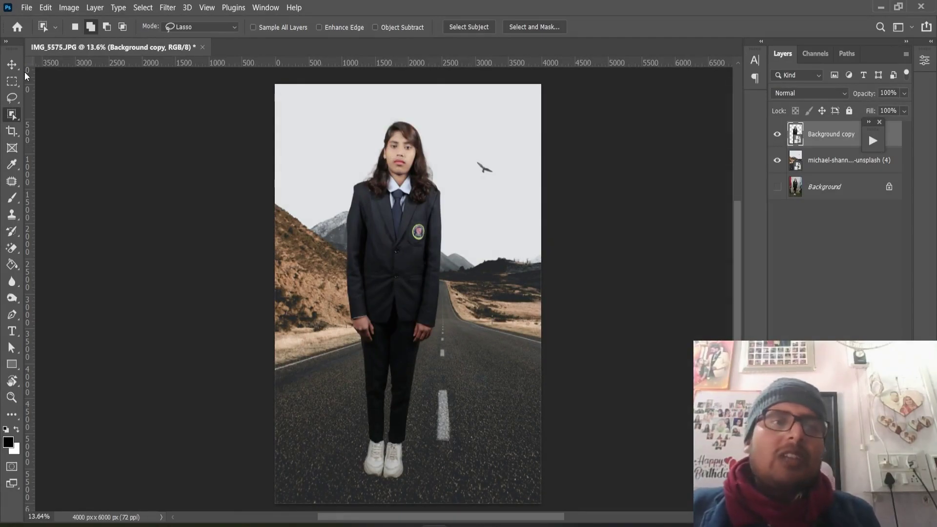
Shrink the girl to about 71% and shift her right along the road.
click(12, 64)
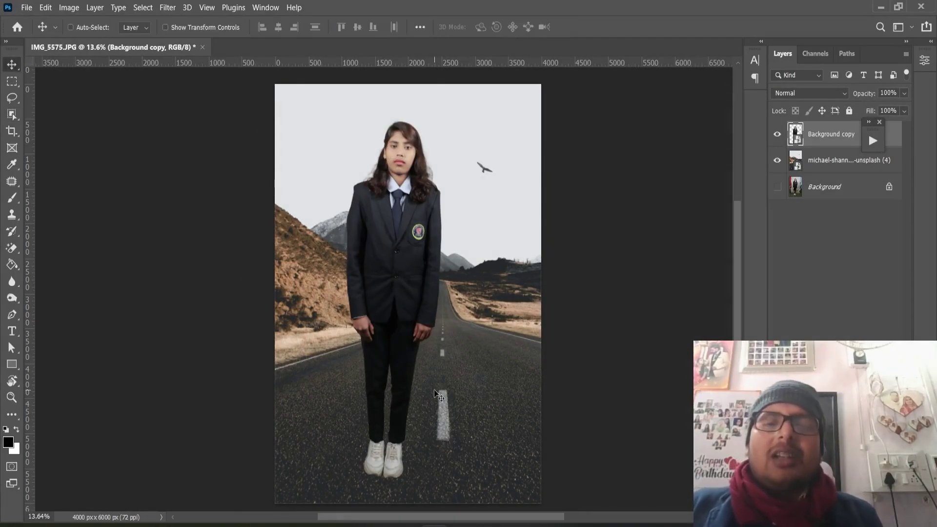
key(ctrl+t)
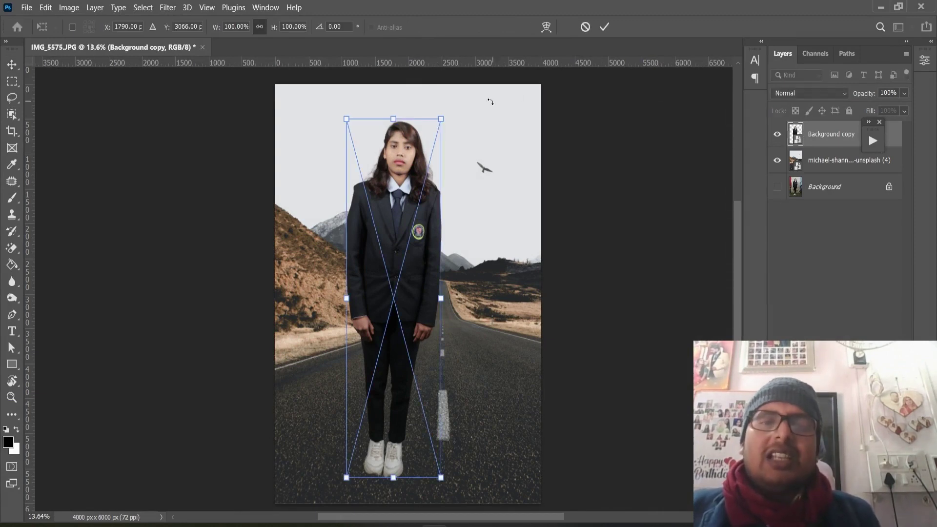
drag(441, 118, 413, 221)
drag(394, 325, 432, 326)
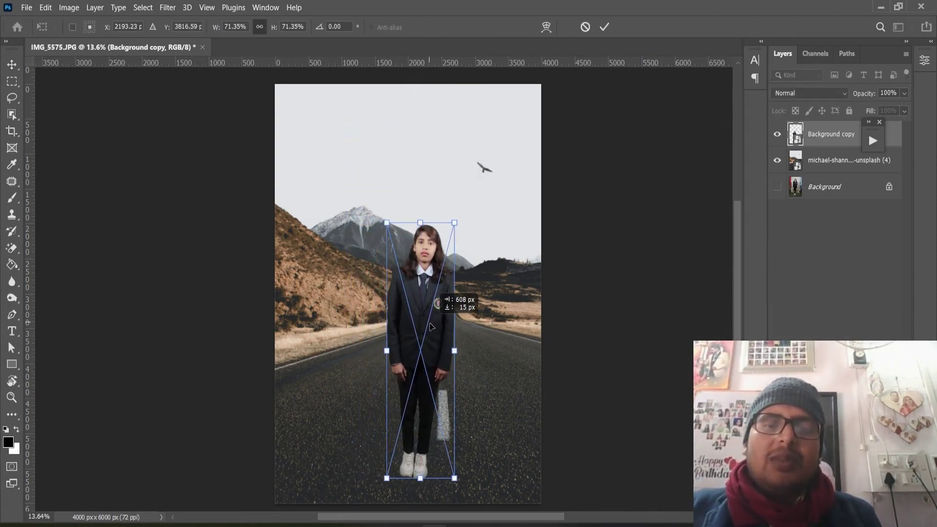
key(Return)
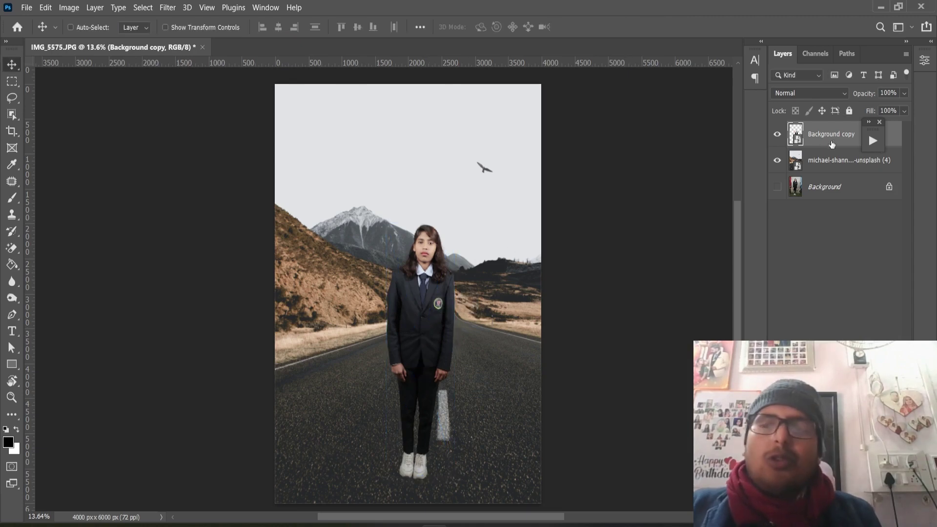
Centre the girl horizontally on the canvas, then add an empty layer beneath her.
key(ctrl+a)
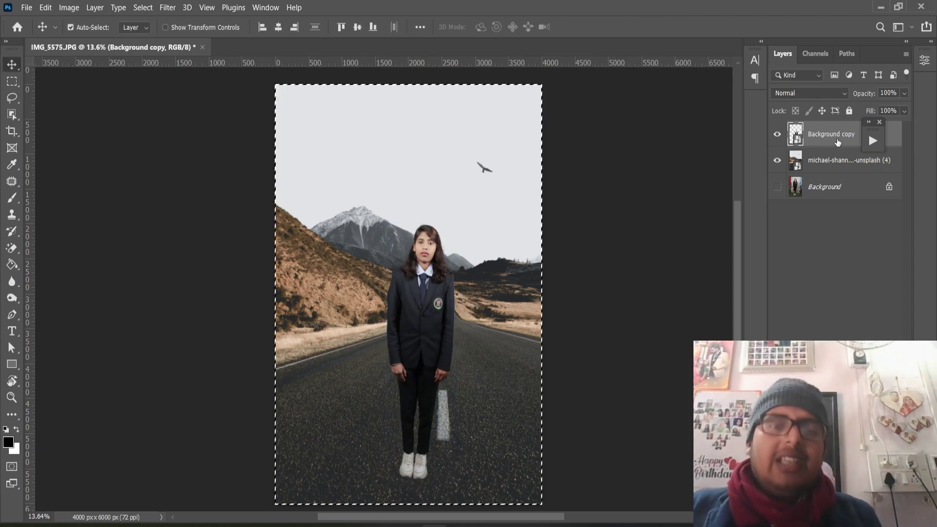
click(279, 28)
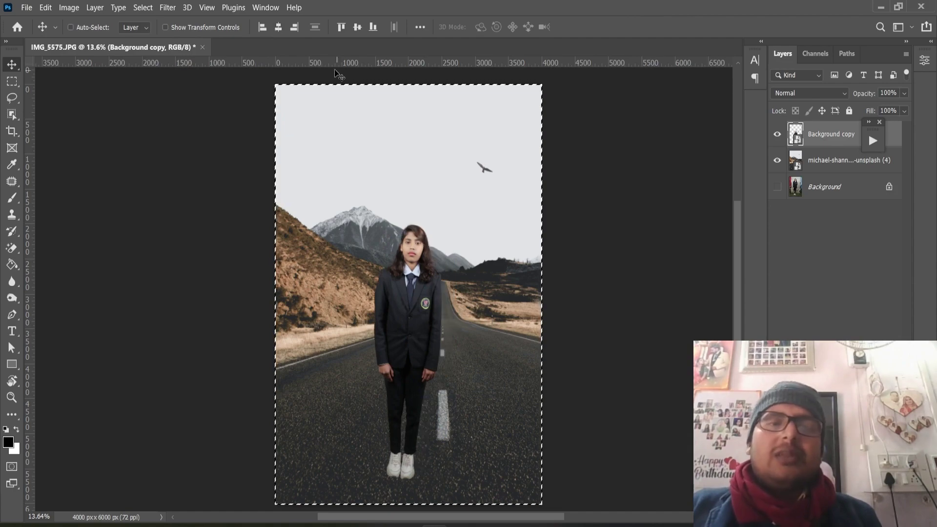
click(447, 349)
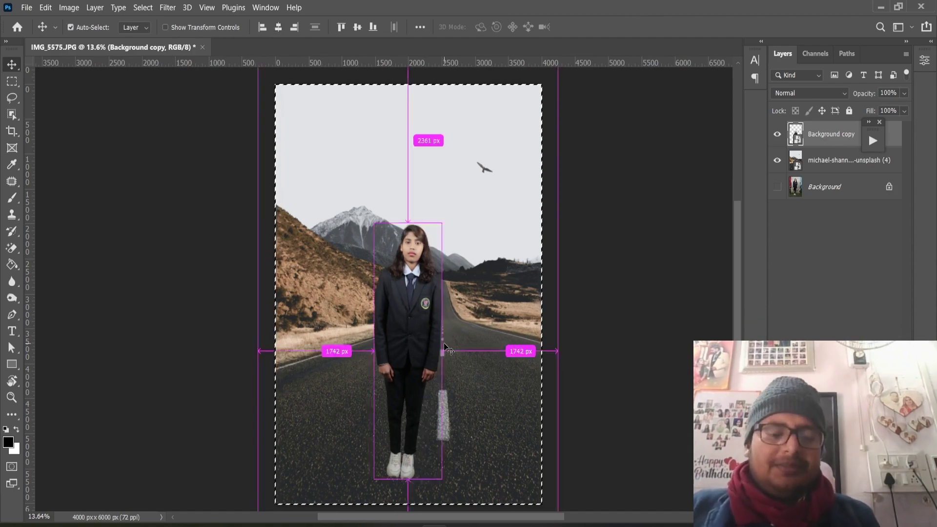
key(ctrl+d)
scroll(430, 439, up, 3)
scroll(456, 432, down, 2)
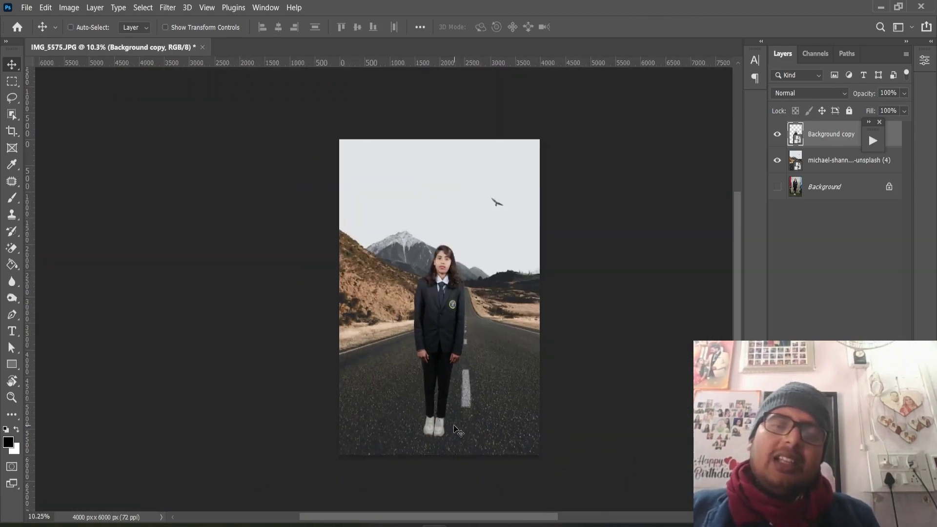
scroll(445, 451, up, 1)
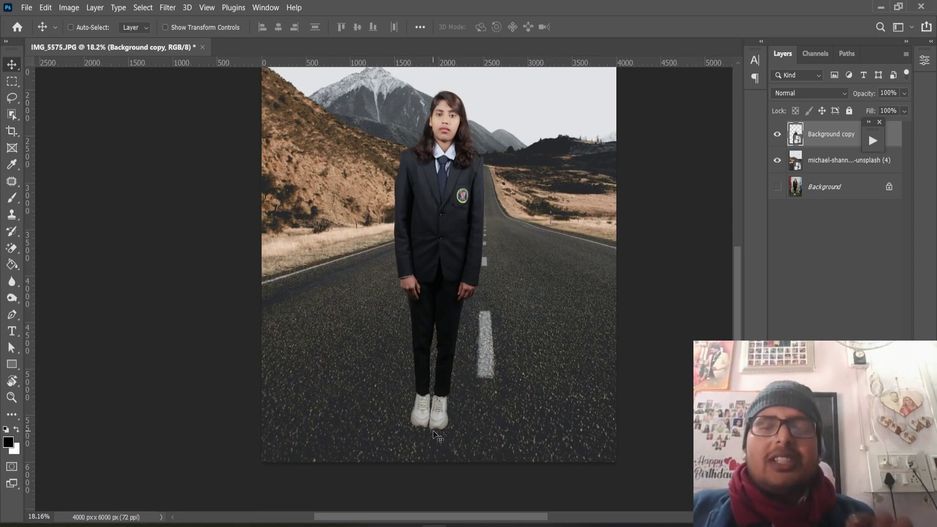
key(ctrl)
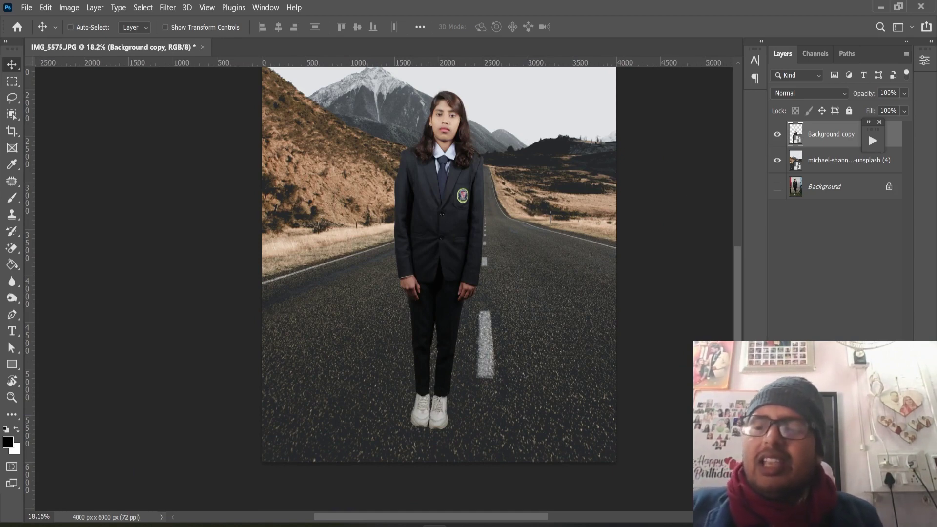
key(ctrl+shift+alt+n)
Paint a soft black dab on Layer 1 and squash it into a thin strip.
key(b)
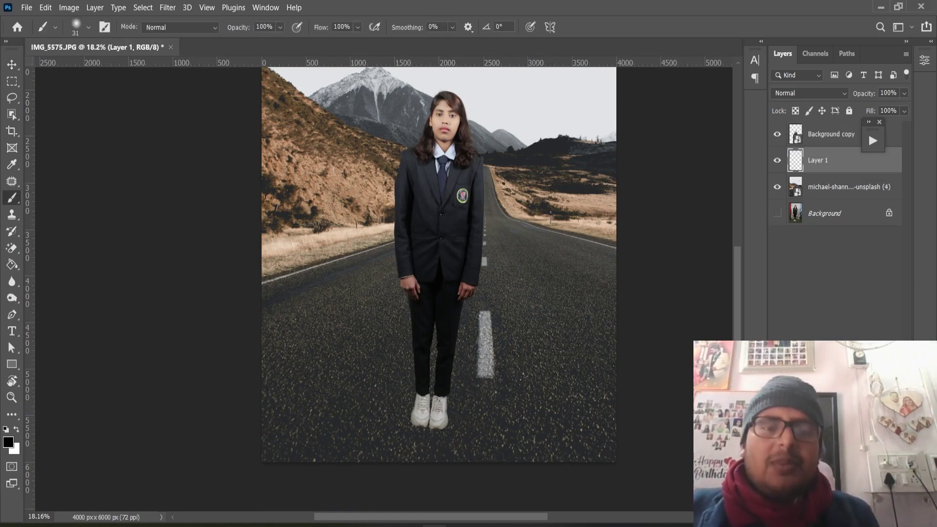
click(537, 289)
key(ctrl+t)
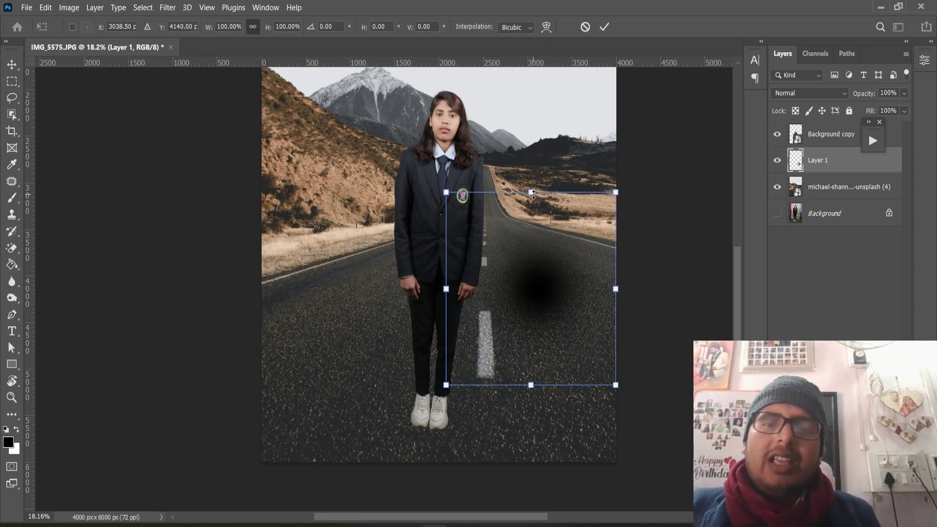
drag(533, 194, 532, 364)
drag(615, 375, 558, 379)
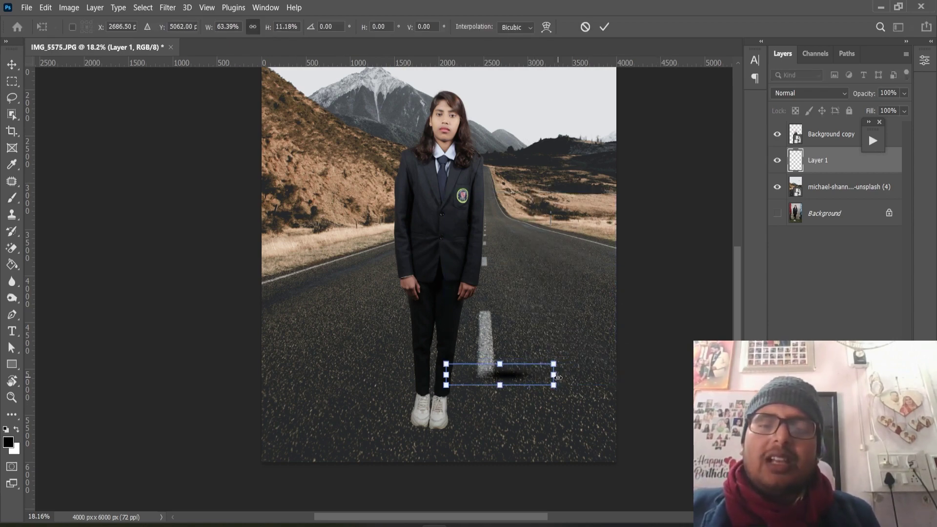
drag(507, 364, 507, 373)
Fit the flattened shadow under the girl's shoes and commit its shape.
scroll(488, 381, up, 5)
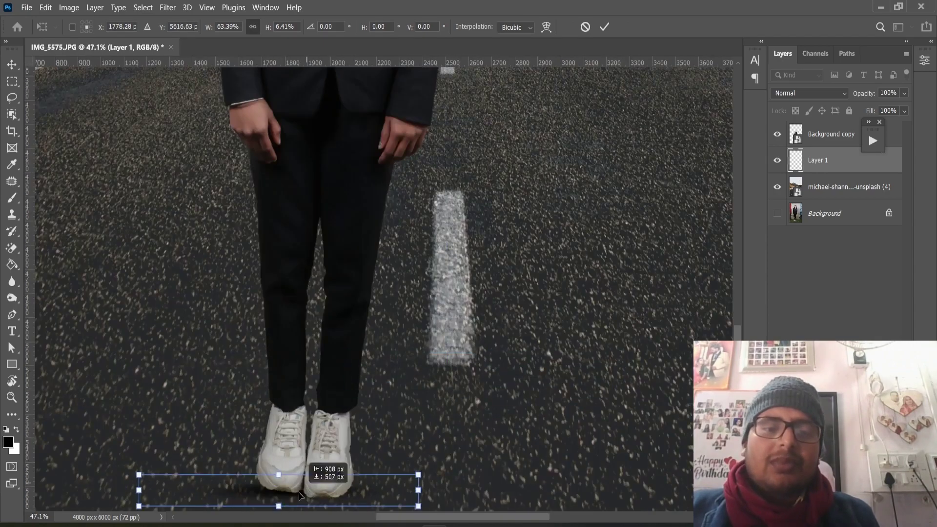
drag(418, 323, 432, 321)
drag(560, 311, 508, 312)
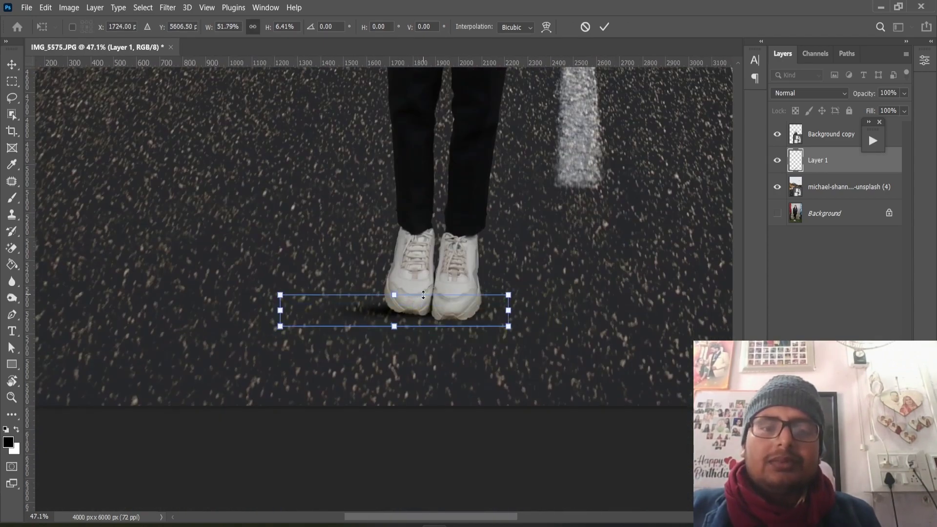
mouse_move(394, 296)
mouse_down()
mouse_move(394, 305)
mouse_move(429, 320)
mouse_up()
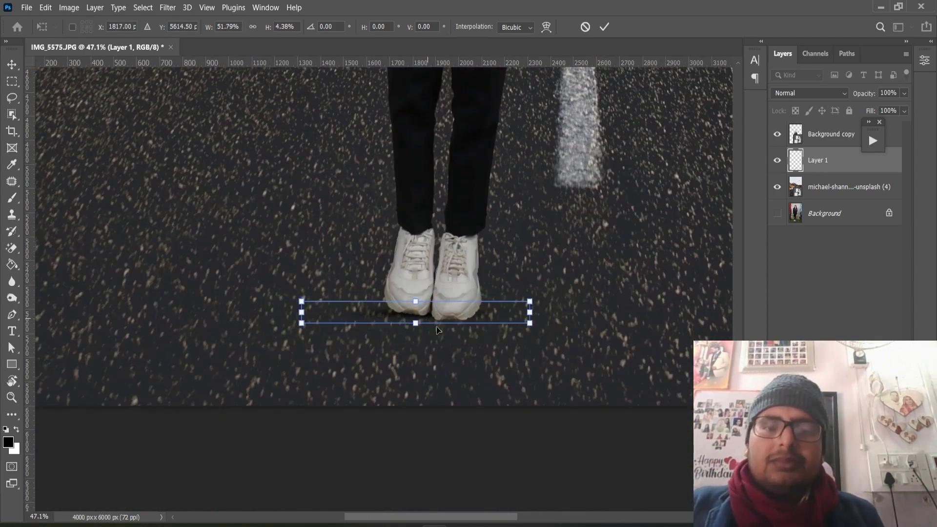
key(Return)
key(b)
Duplicate the shadow layer as Layer 1 copy to deepen it.
click(12, 65)
key(ctrl+j)
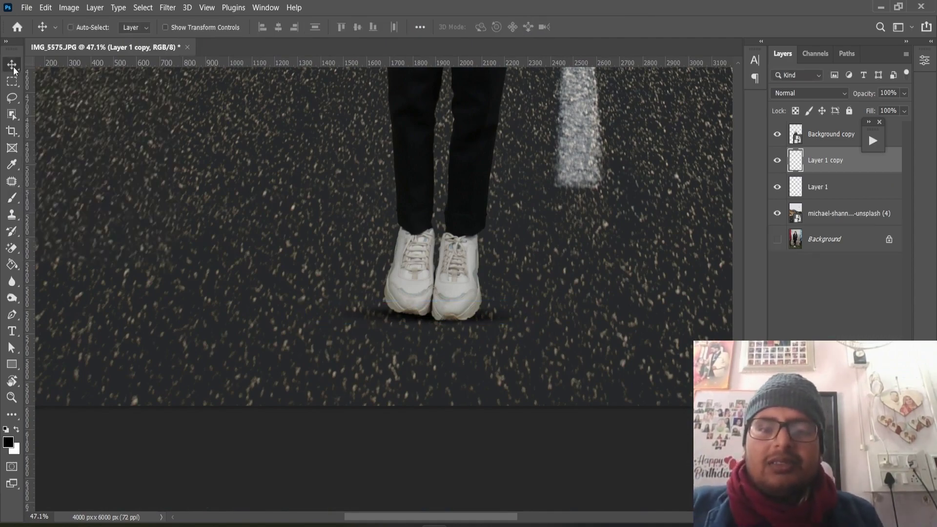
scroll(350, 220, down, 5)
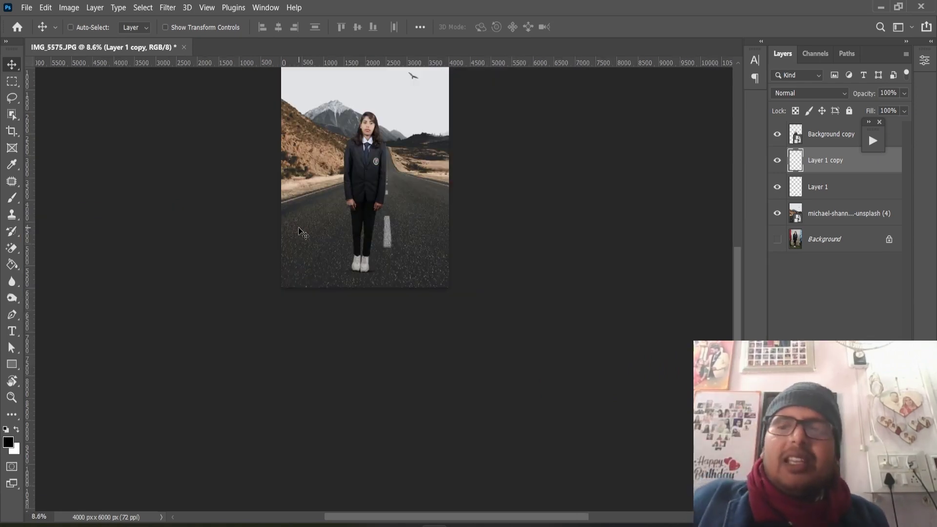
Duplicate the girl's layer and flip the lower copy upside down beneath her shoes.
click(823, 140)
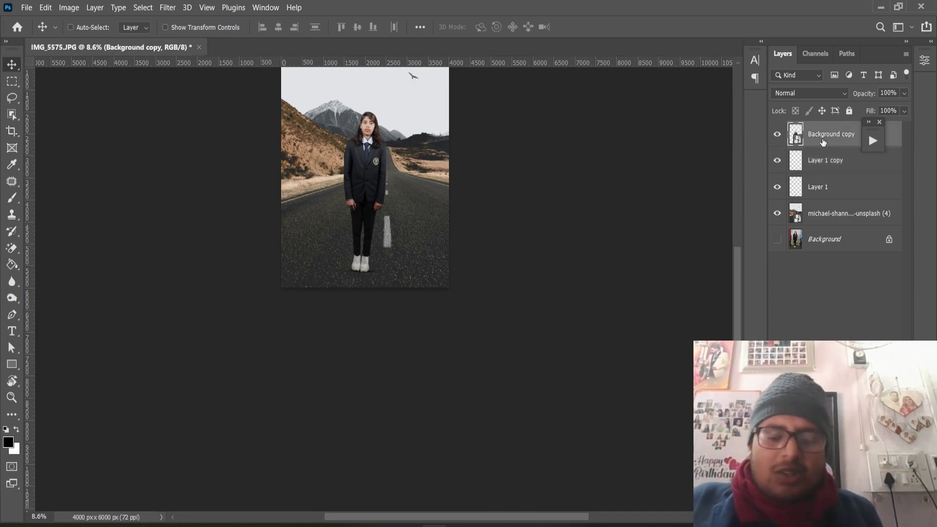
key(ctrl+j)
click(819, 159)
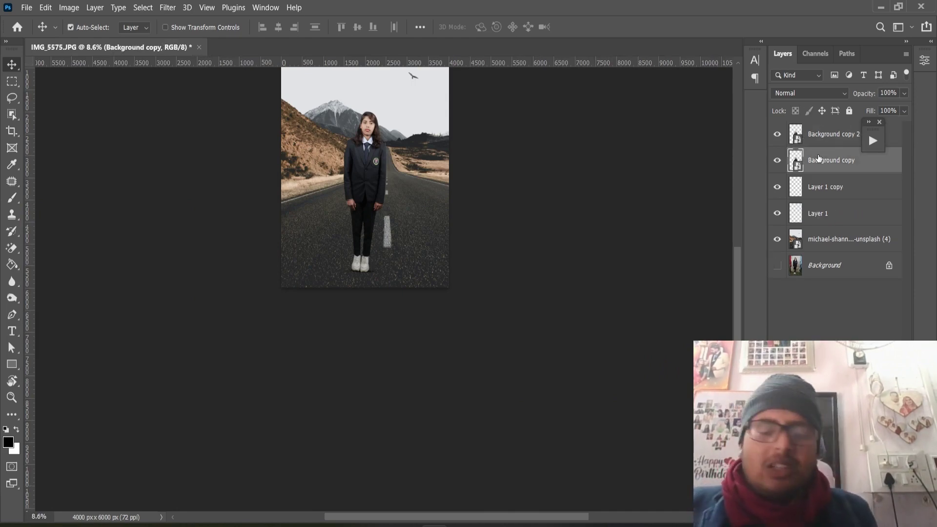
key(ctrl+t)
drag(367, 109, 354, 390)
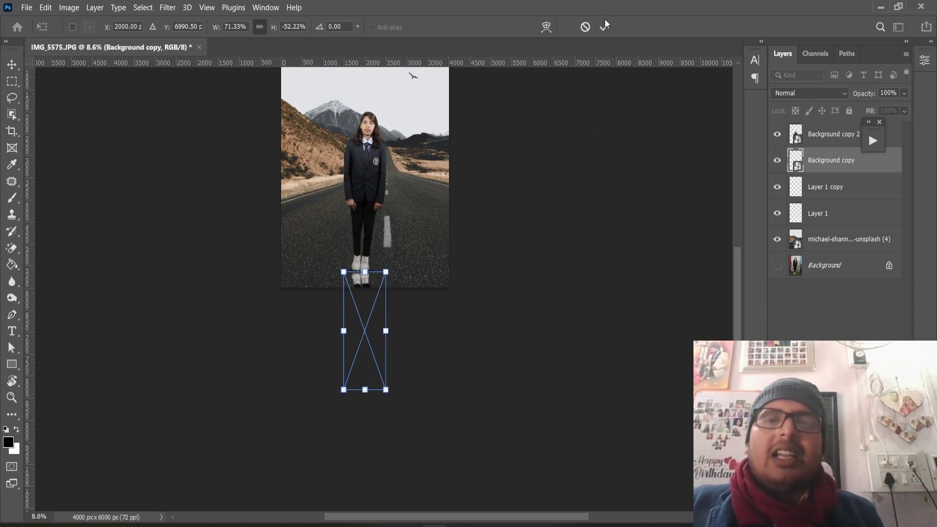
scroll(320, 321, up, 3)
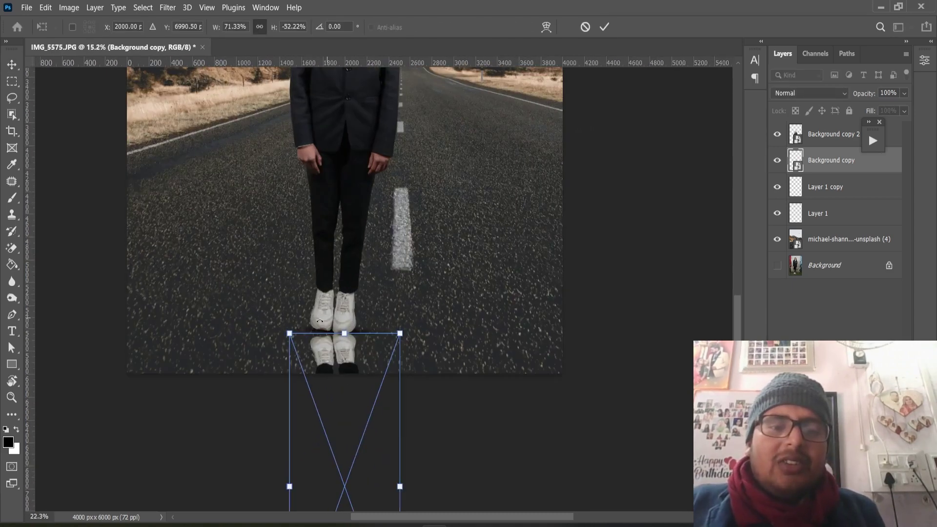
drag(290, 336, 289, 323)
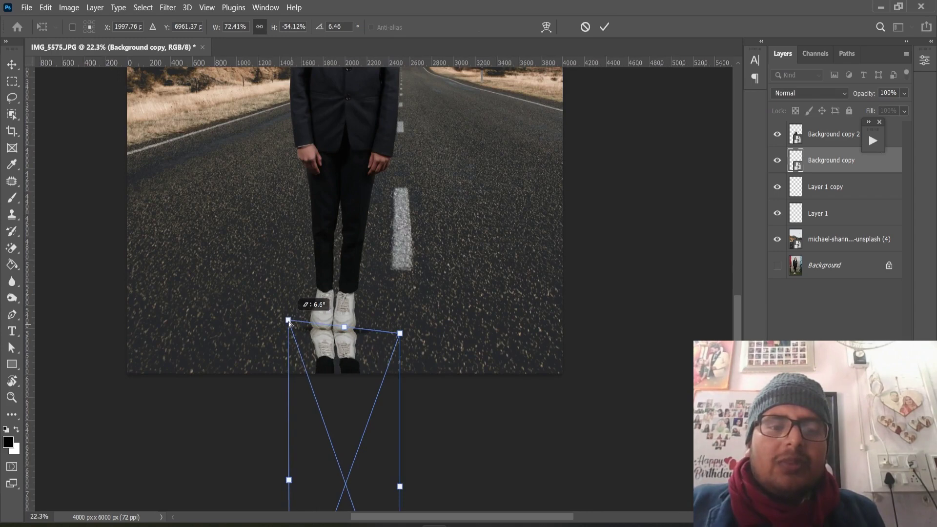
click(604, 26)
Make the reflection Black & White at 15% opacity, then select Background copy 2.
click(69, 7)
mouse_move(87, 37)
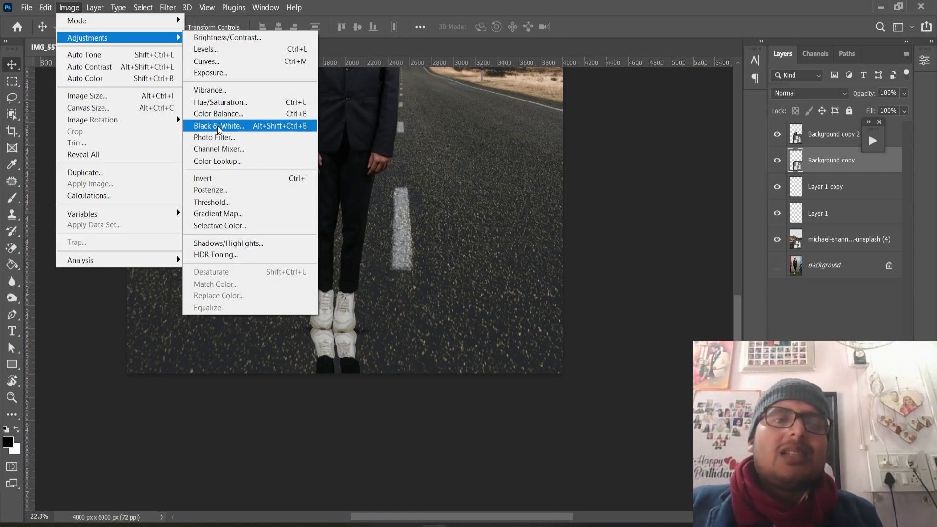
click(218, 126)
click(559, 76)
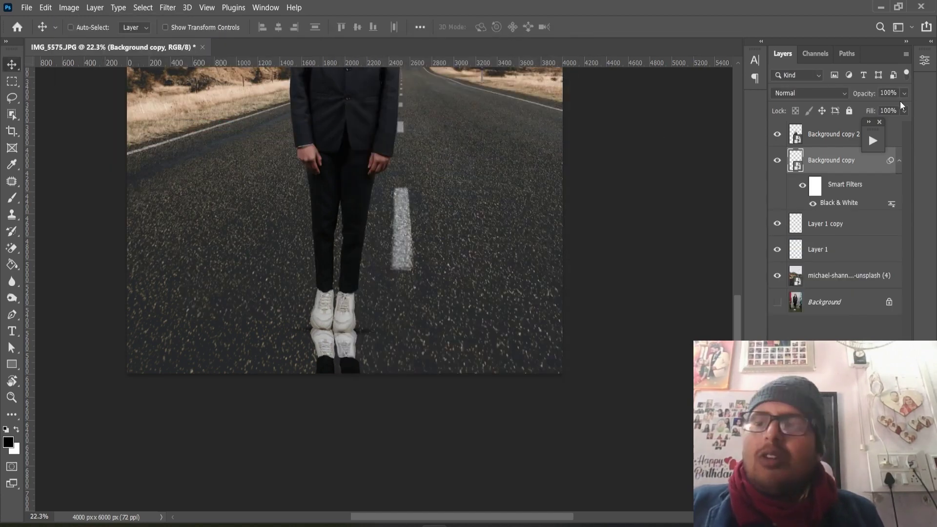
text(15)
key(Return)
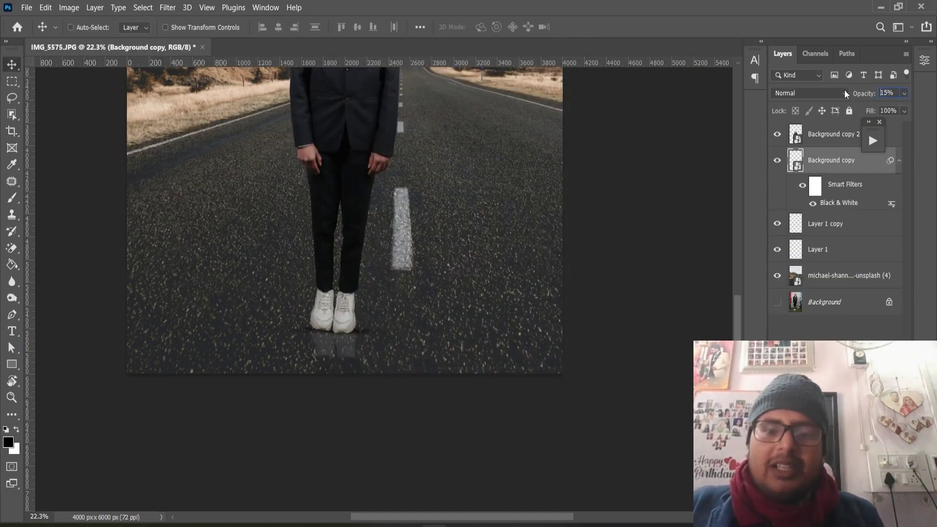
key(ctrl+minus)
key(ctrl+minus)
key(ctrl+minus)
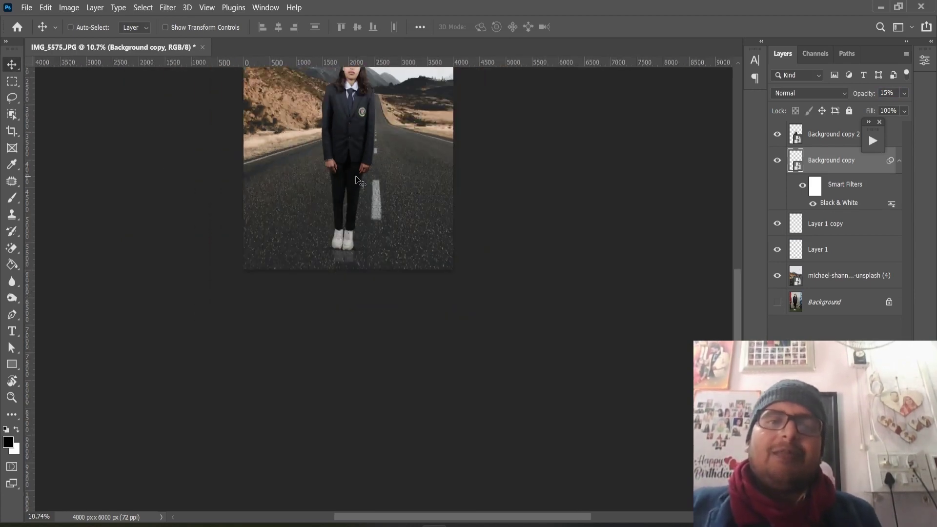
click(833, 139)
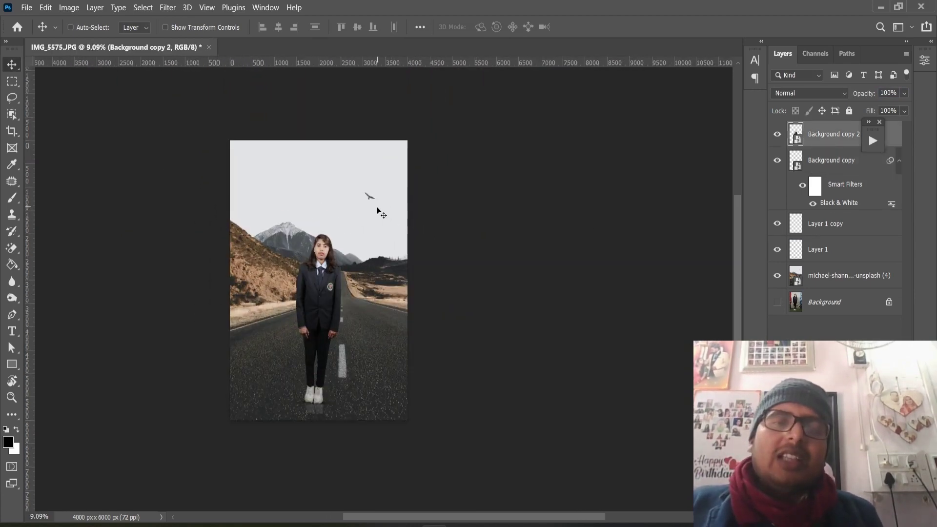
scroll(398, 227, up, 3)
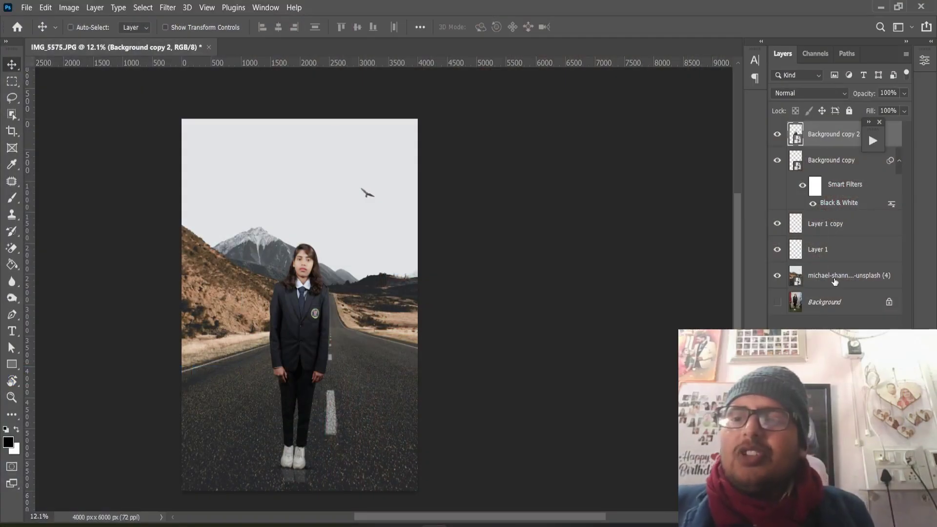
Replace the road photo's white sky with the blue-orange Sky Replacement preset.
click(794, 282)
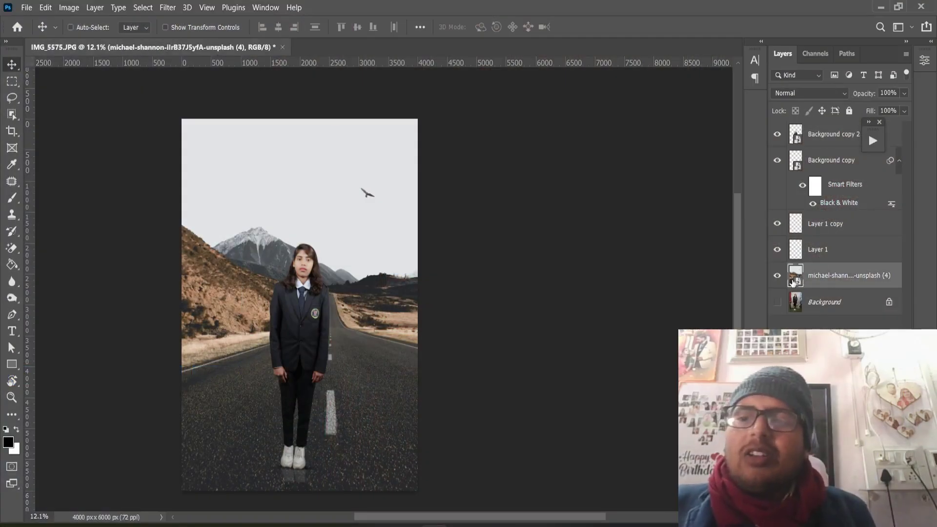
click(45, 8)
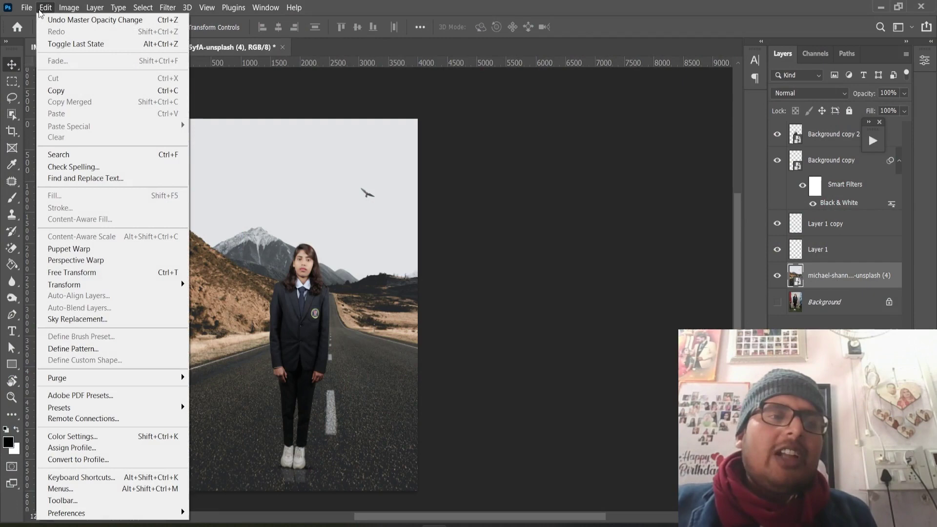
click(86, 319)
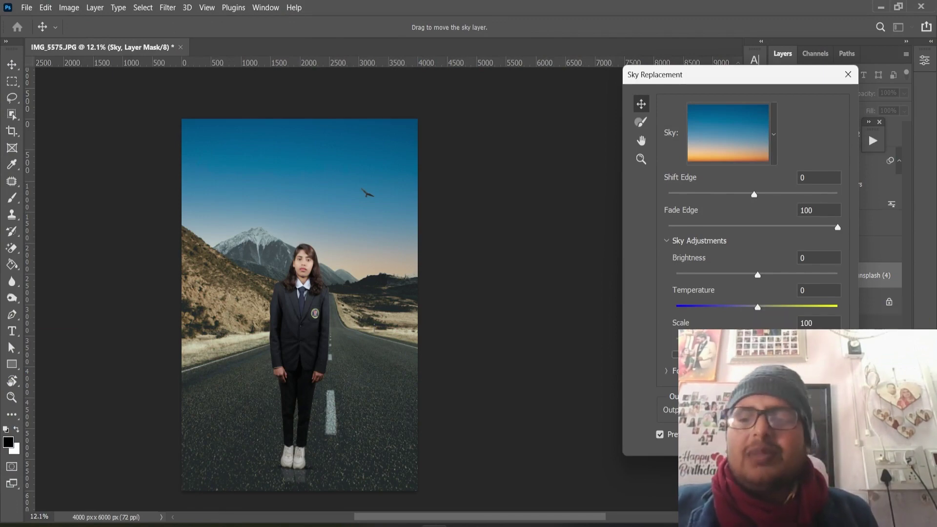
key(Return)
Scroll the Layers panel and select the Background copy 2 layer.
scroll(271, 326, down, 2)
scroll(271, 325, up, 4)
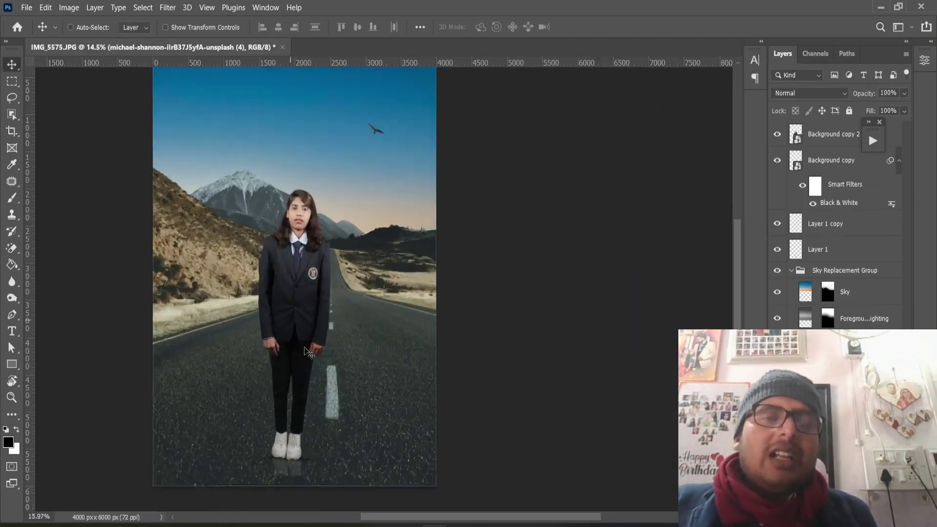
scroll(271, 326, up, 1)
scroll(426, 337, down, 2)
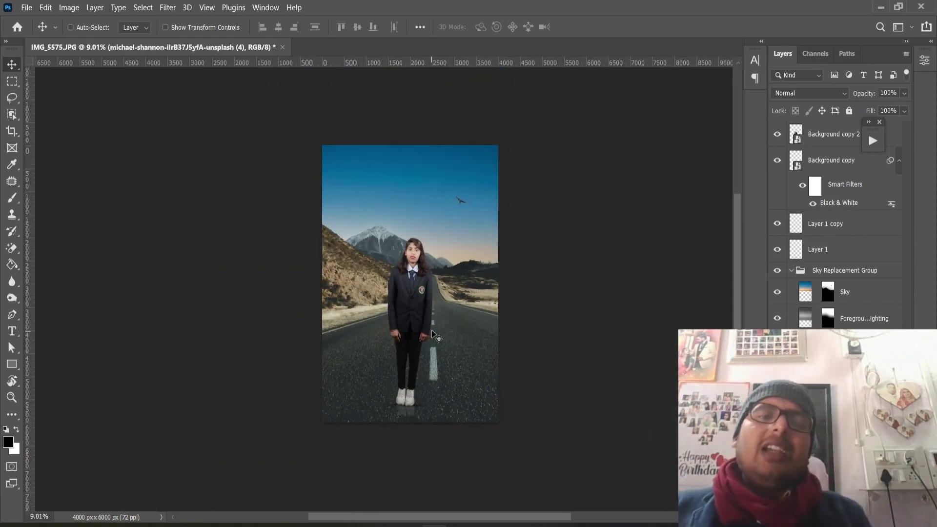
scroll(432, 334, up, 1)
click(818, 135)
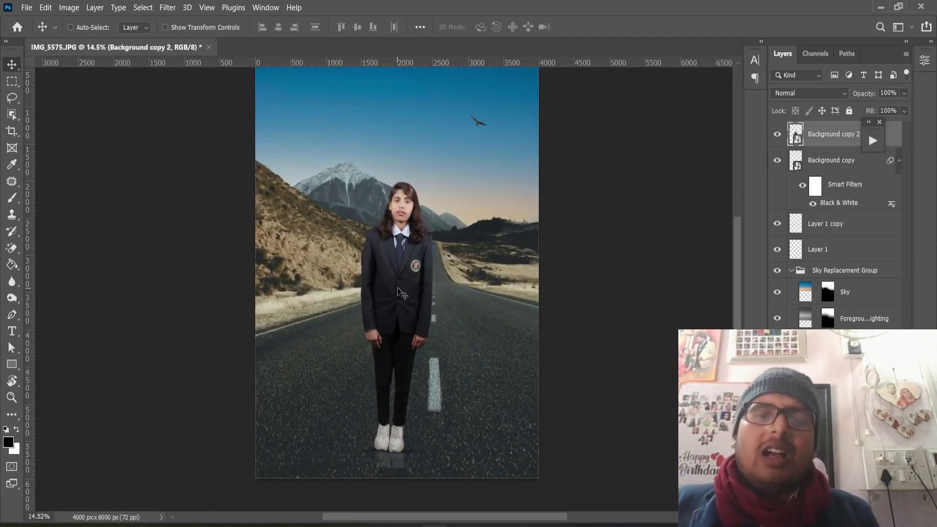
scroll(397, 292, down, 1)
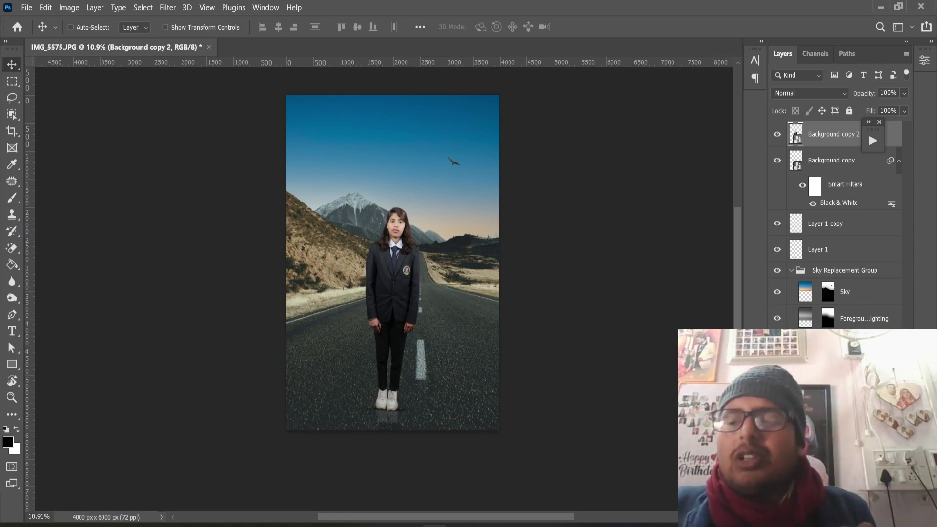
Add a Color Lookup adjustment using 3Strip.look at 50% opacity.
right_click(830, 291)
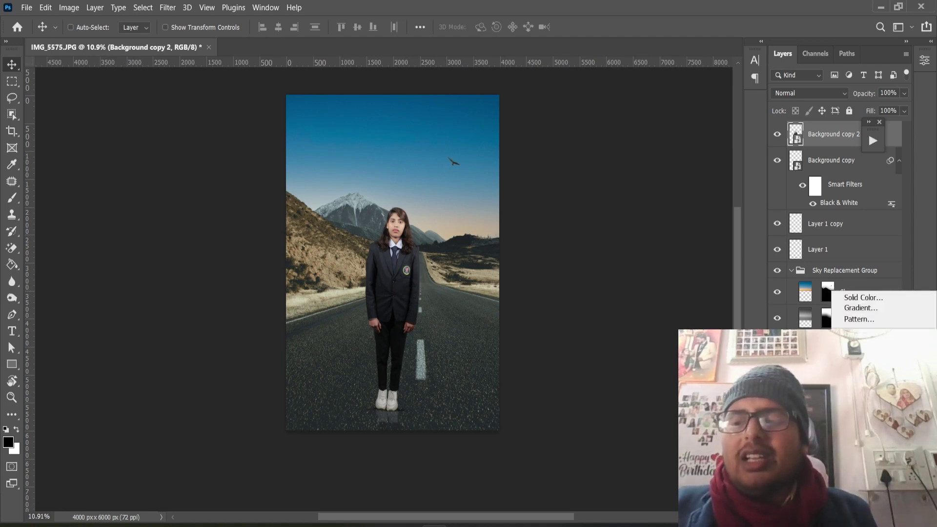
click(859, 449)
click(817, 99)
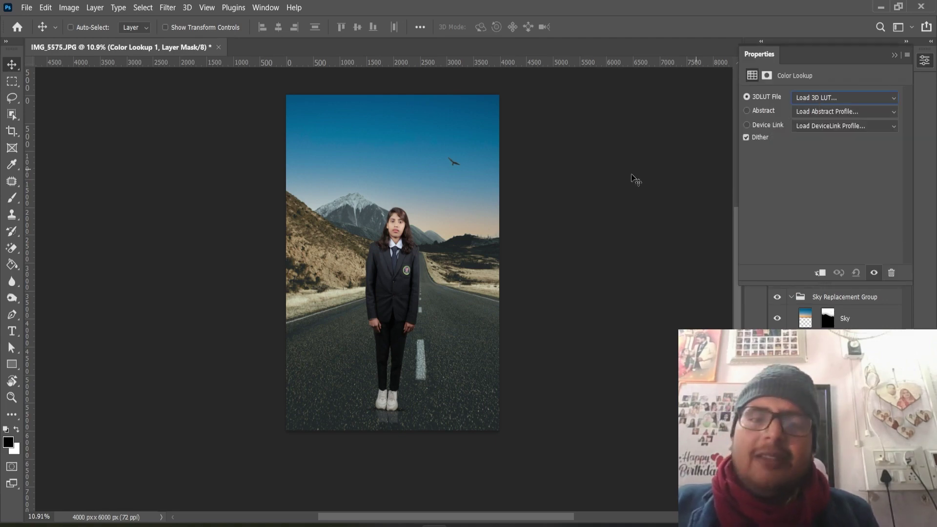
scroll(408, 229, up, 3)
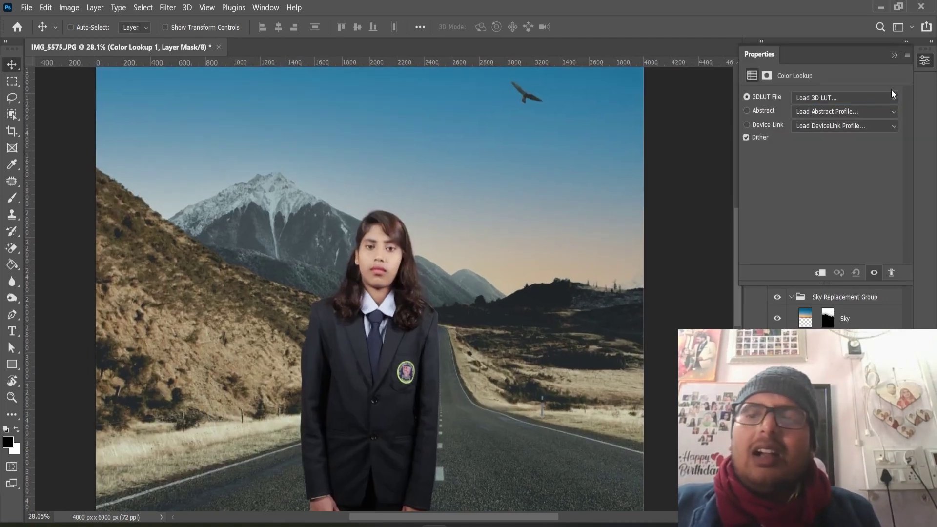
click(892, 96)
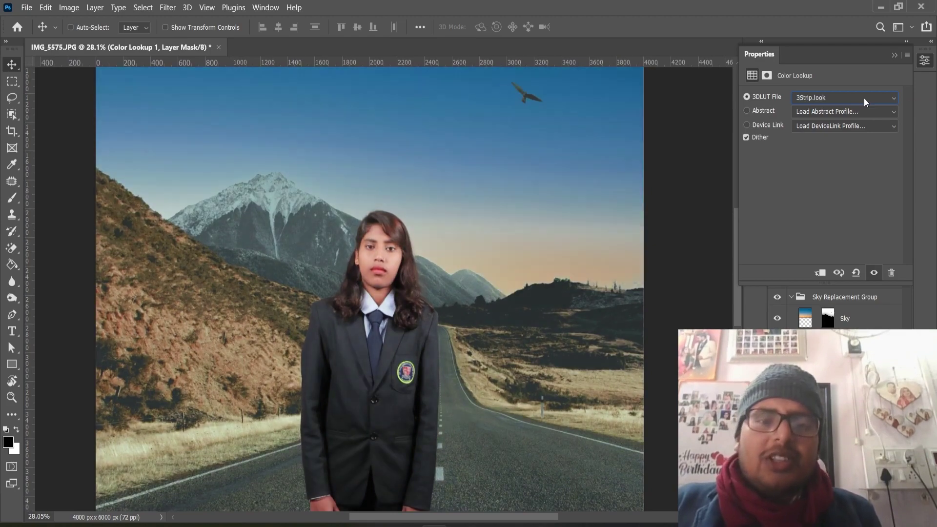
key(Down)
key(Up)
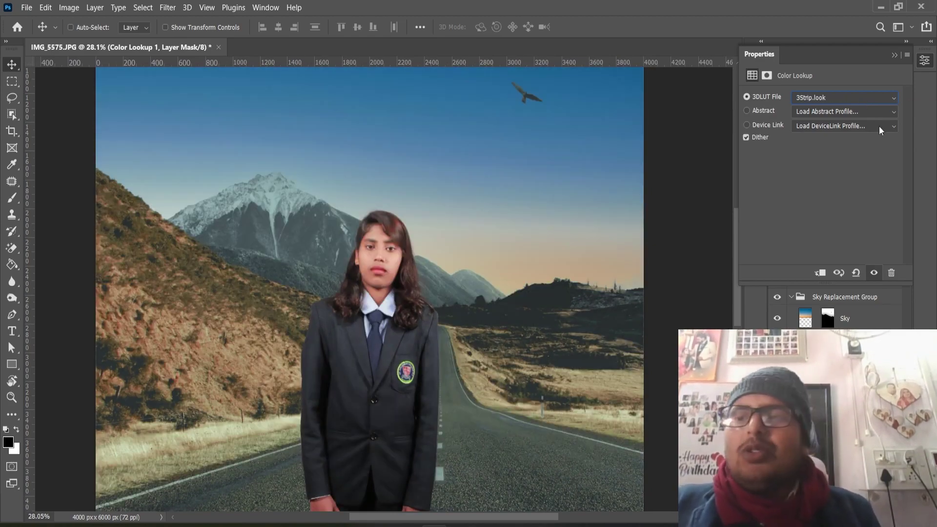
click(895, 55)
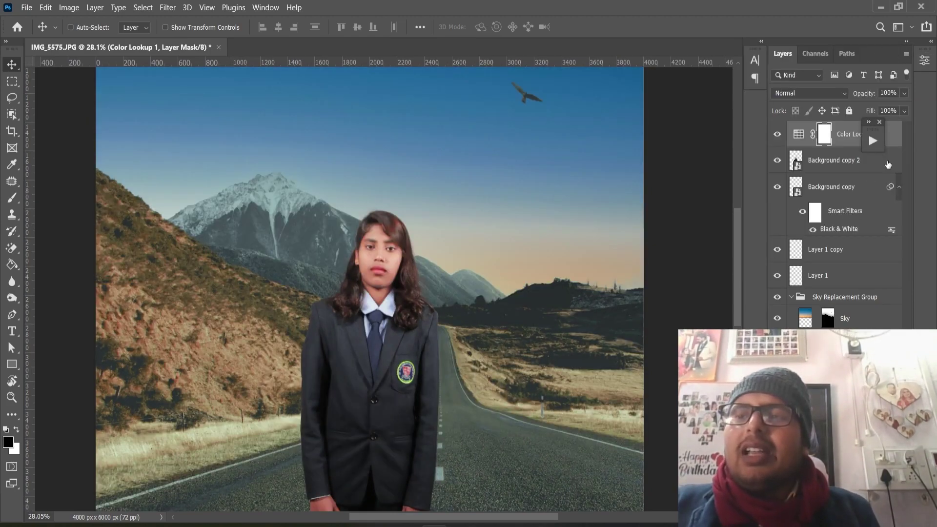
text(50)
key(Return)
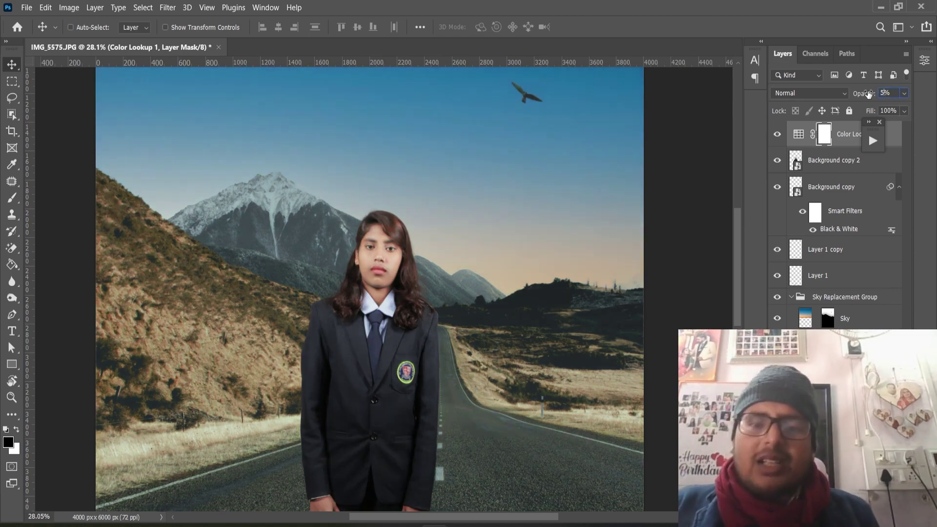
Add a Levels adjustment with black input 13, then select all composite layers.
scroll(469, 219, down, 5)
click(833, 509)
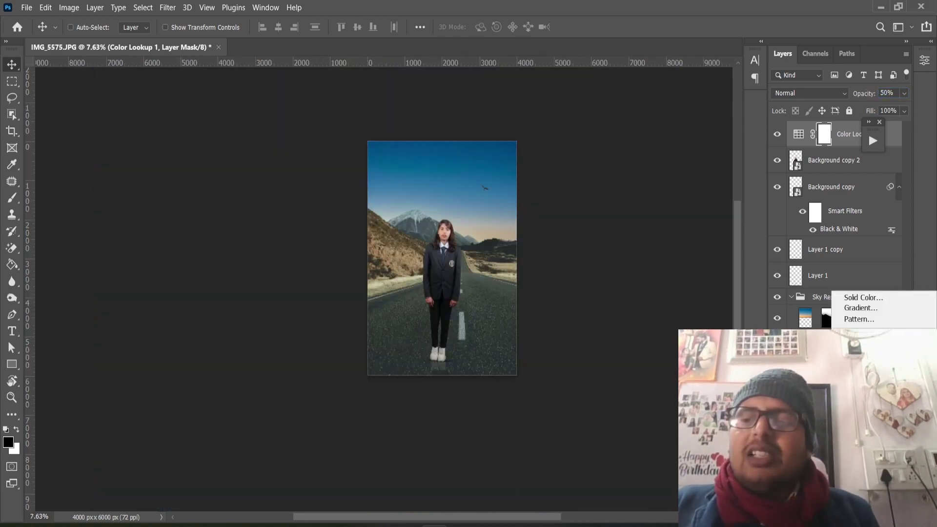
click(854, 346)
drag(766, 192, 773, 194)
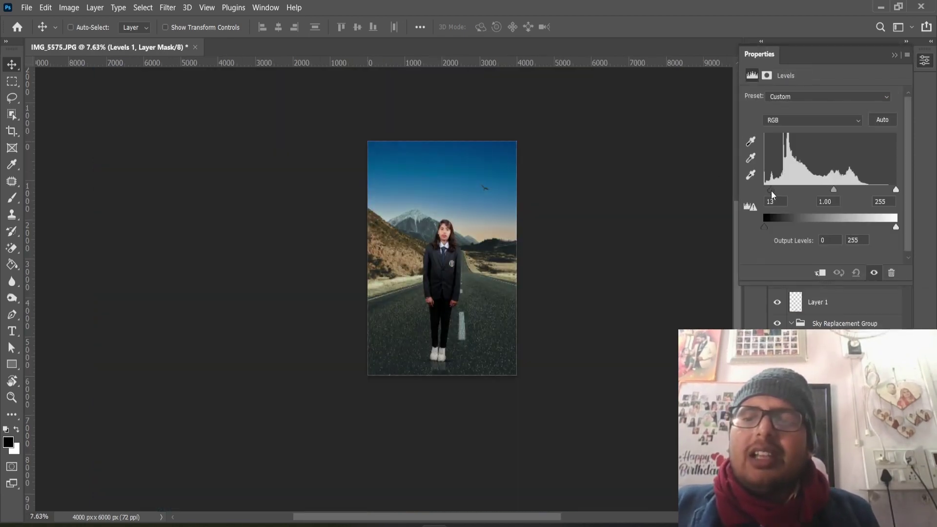
click(894, 55)
scroll(454, 268, up, 3)
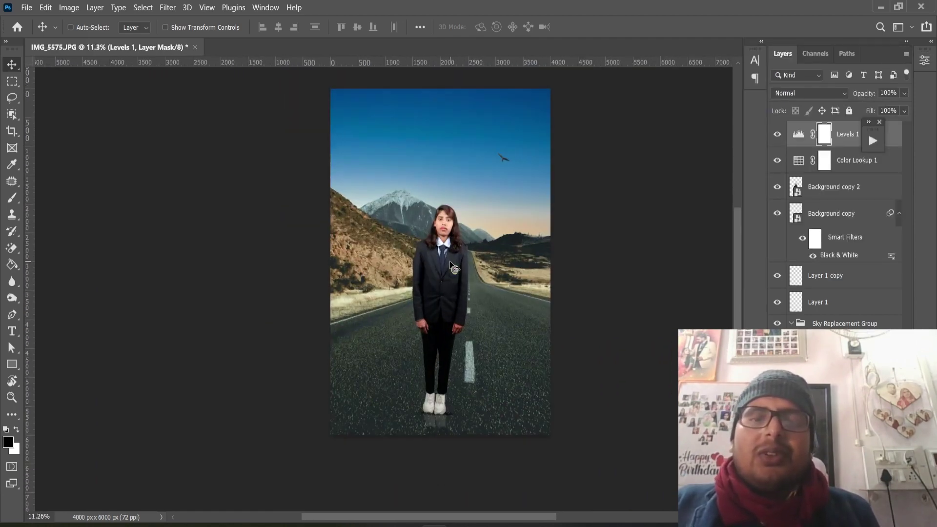
drag(481, 238, 471, 261)
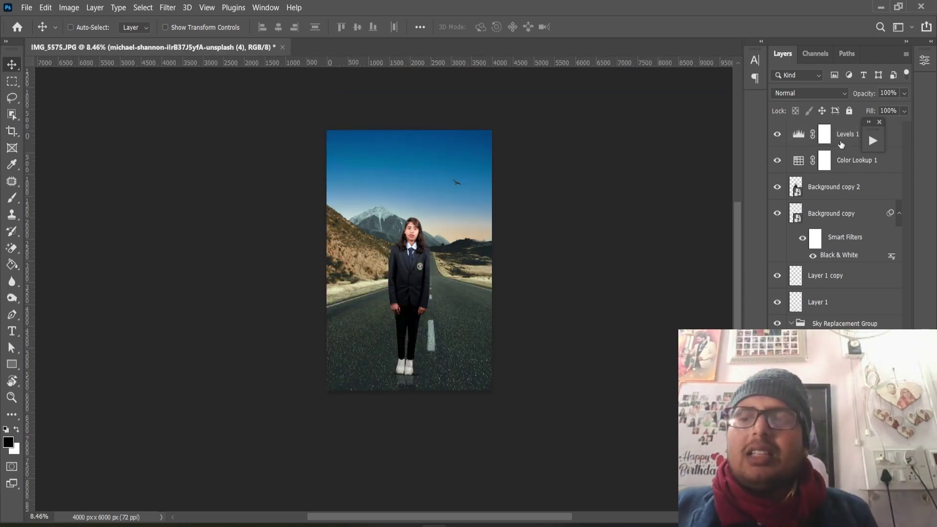
shift+click(841, 144)
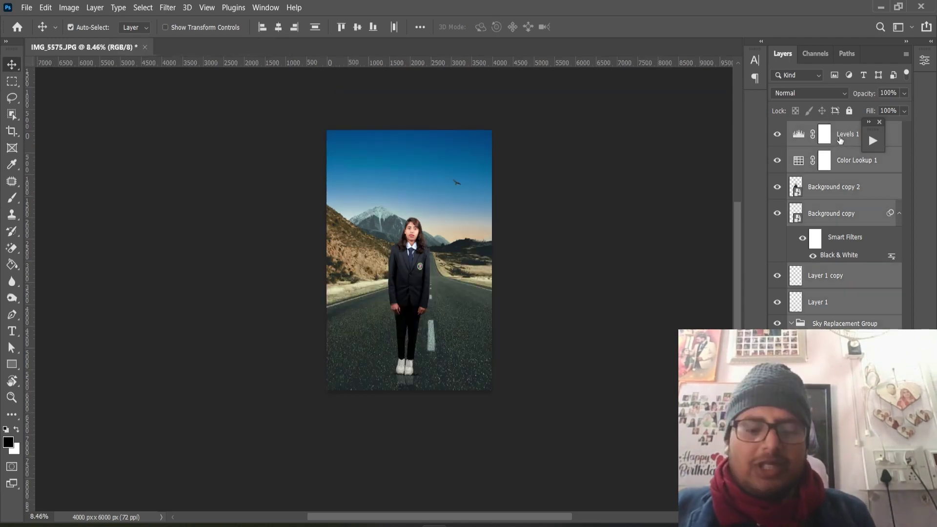
Group the selected layers into Group 1, hide it to compare, then show it again.
key(ctrl+g)
alt+click(779, 152)
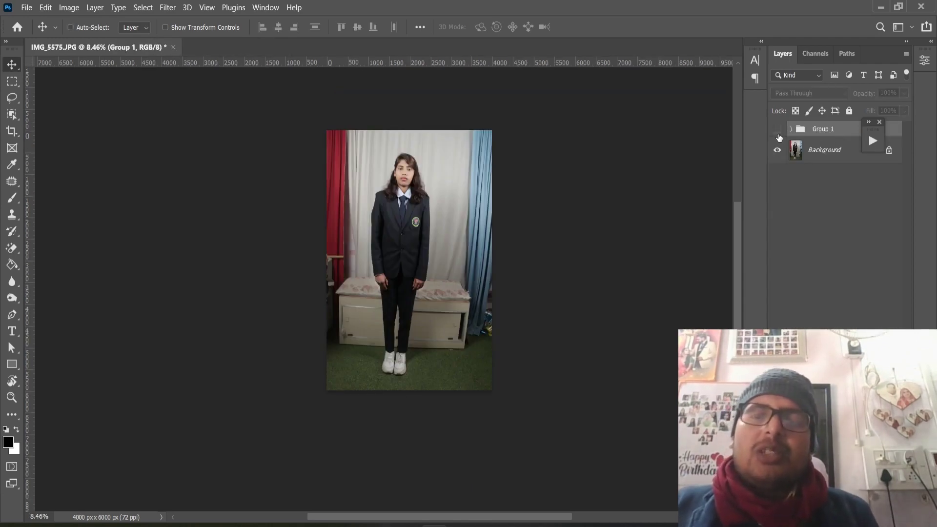
scroll(464, 174, up, 2)
scroll(372, 184, up, 1)
scroll(602, 215, down, 2)
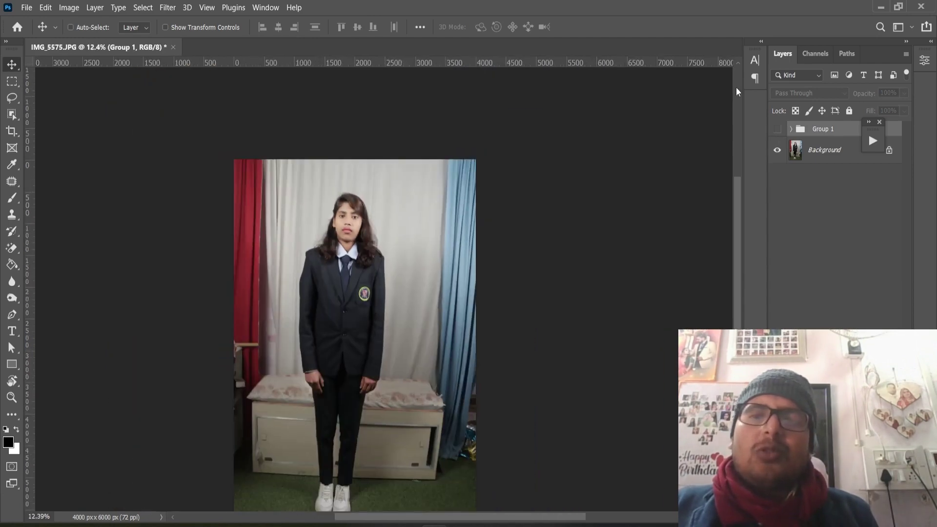
click(778, 130)
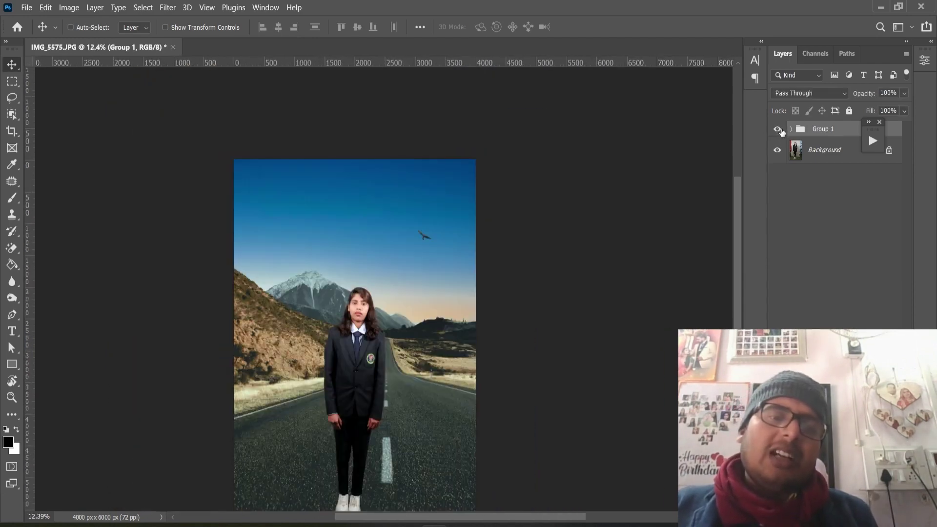